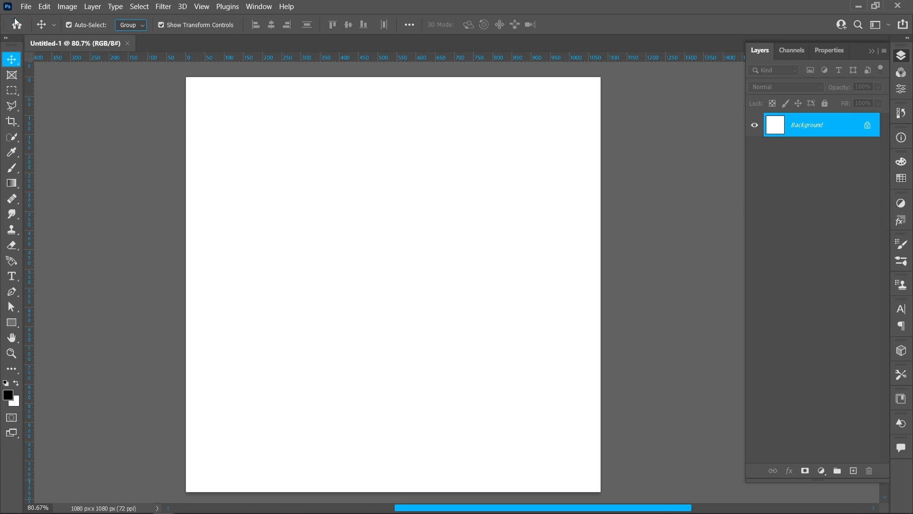
Place the view-delicious-glazed-donut picture as an embedded image at its default size.
left_click(25, 7)
left_click(59, 245)
left_click(616, 91)
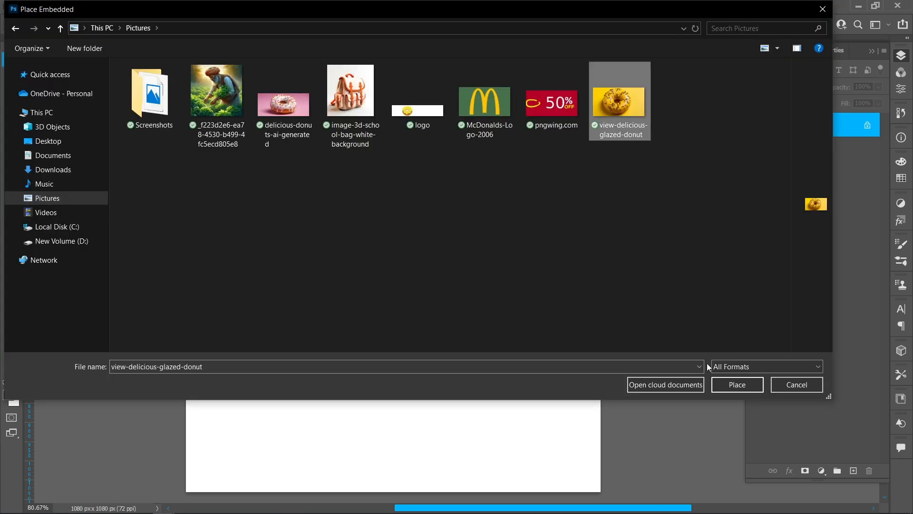
left_click(723, 385)
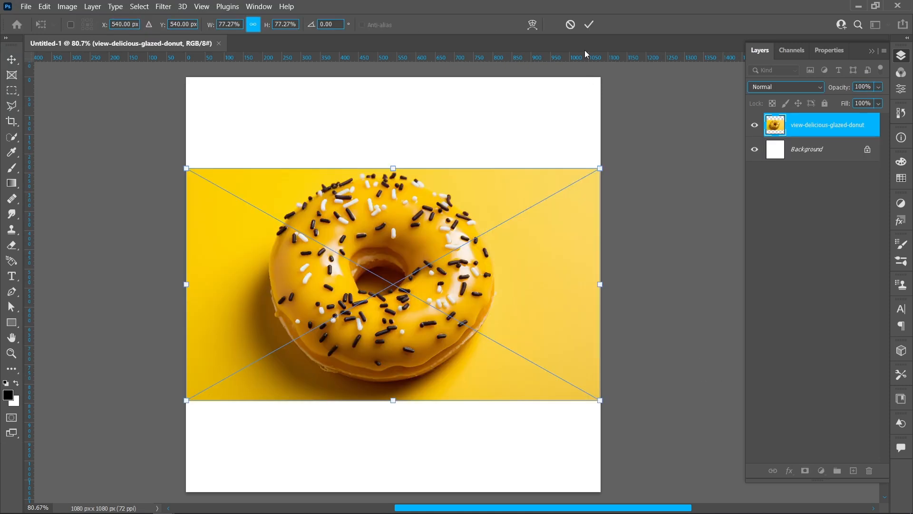
left_click(588, 25)
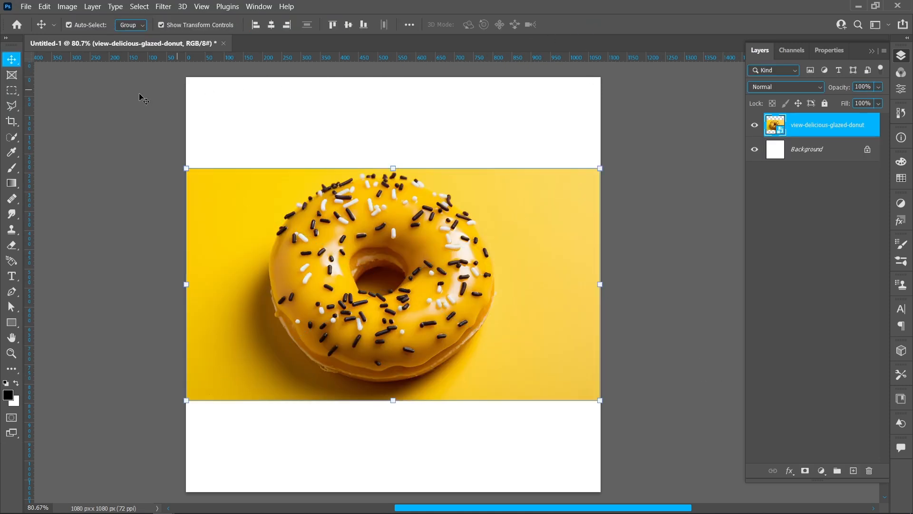
Select the donut with Select Subject and trim the selection along its top edge using a 4 px Quick Selection brush in subtract mode.
left_click(11, 137)
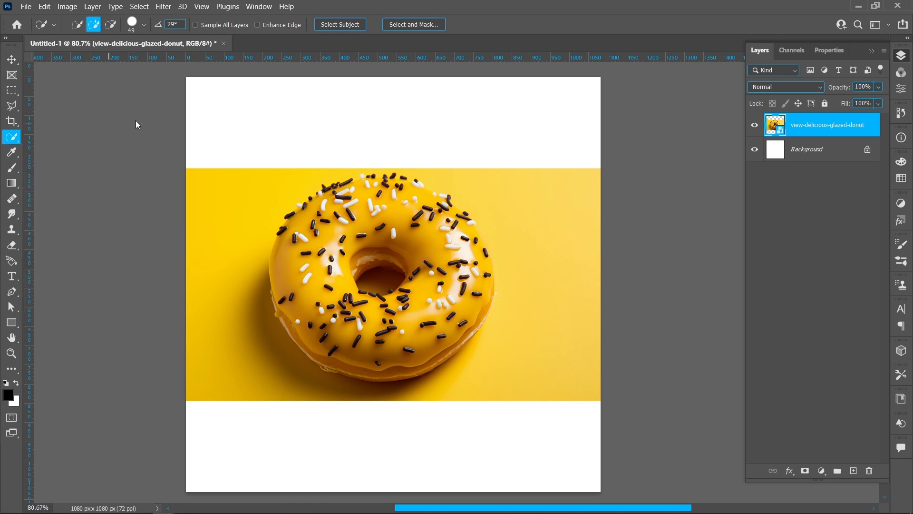
left_click(337, 26)
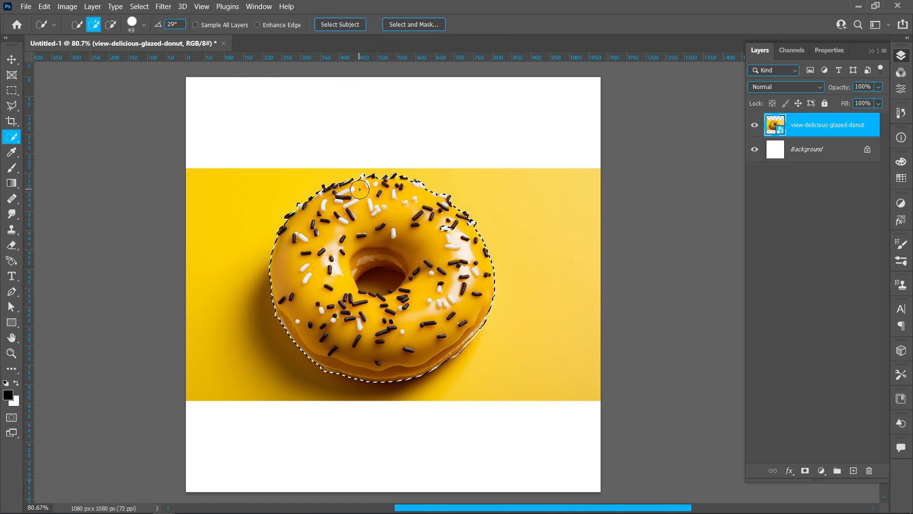
scroll(360, 189, "up", 8)
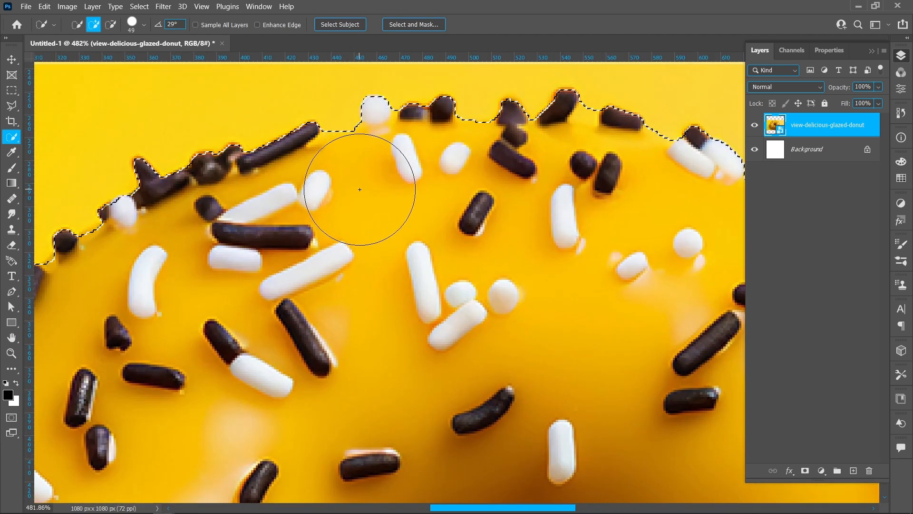
right_click(359, 189, "alt")
left_click_drag(355, 194, 291, 176)
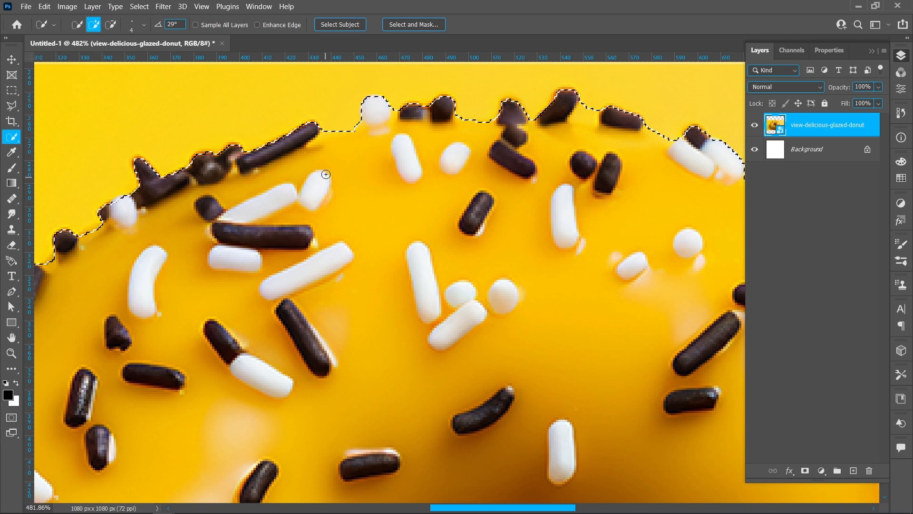
key("alt")
left_click(330, 129, "alt")
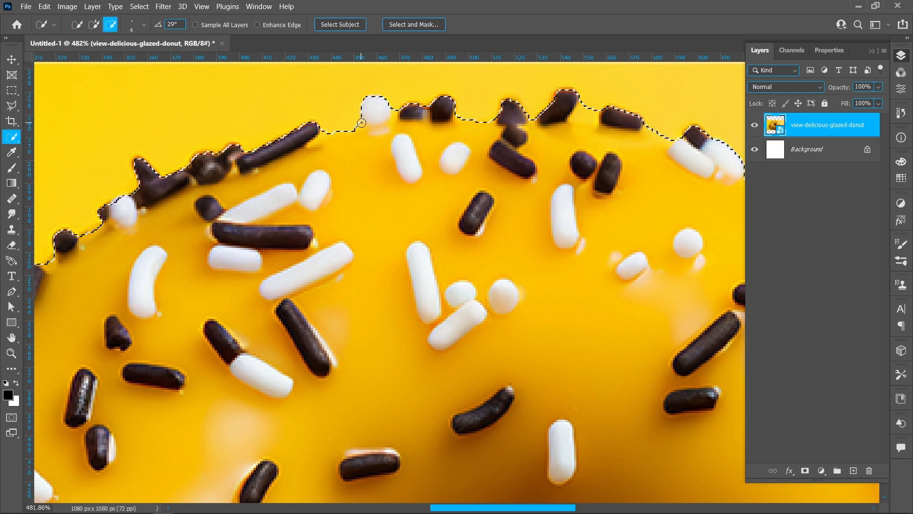
left_click(588, 112, "alt")
left_click(578, 115, "alt")
Add the two left-out white sprinkles on the donut's upper right to the selection with a 32 px Quick Selection brush.
scroll(557, 115, "down", 3)
left_click_drag(579, 176, 299, 127)
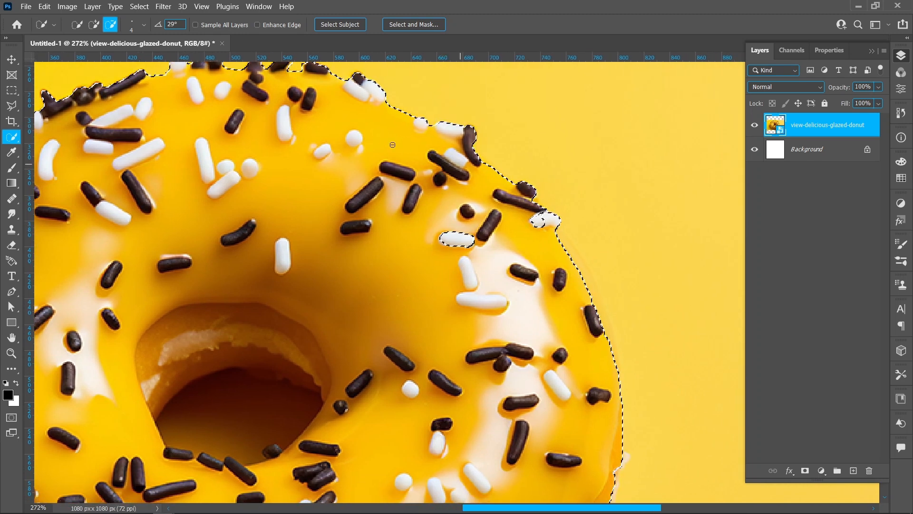
left_click(94, 24)
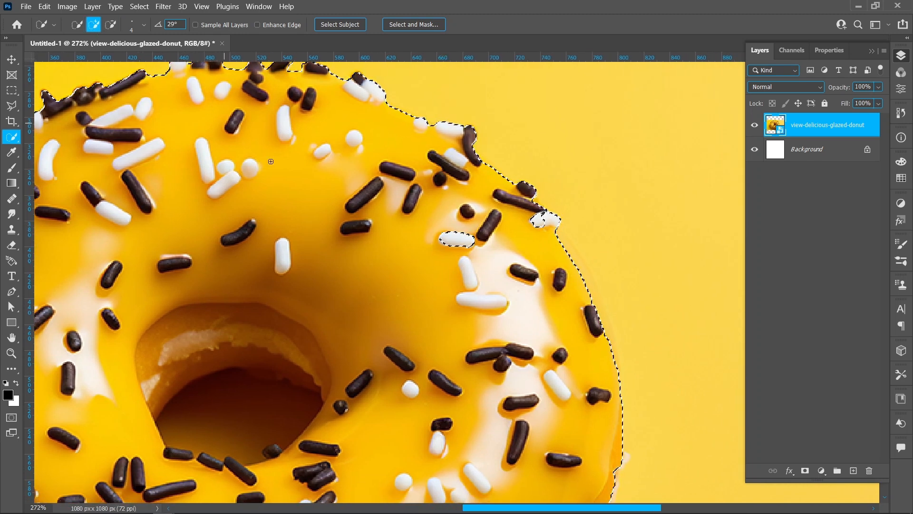
left_click_drag(447, 243, 460, 243, "alt")
left_click(451, 240)
left_click(531, 231)
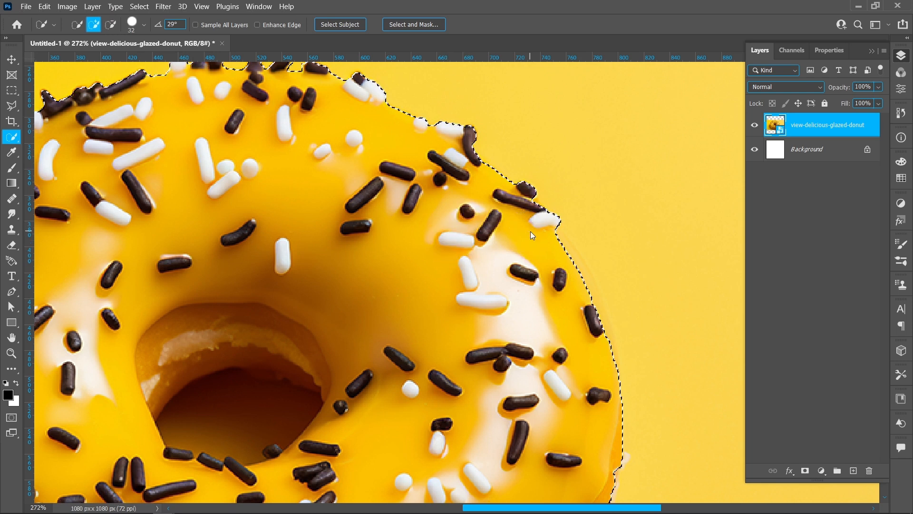
Extend the selection outward along the donut's right side until it follows the glaze edge.
left_click(552, 258)
left_click(569, 286)
left_click(589, 327)
left_click(596, 357)
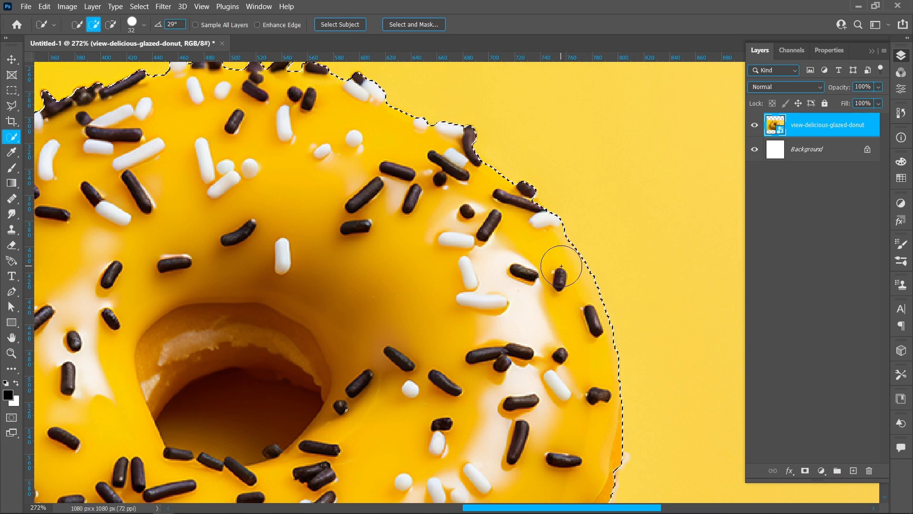
Subtract the excess background along the donut's lower-right edge from the selection with the Polygonal Lasso.
left_click_drag(473, 294, 424, 83)
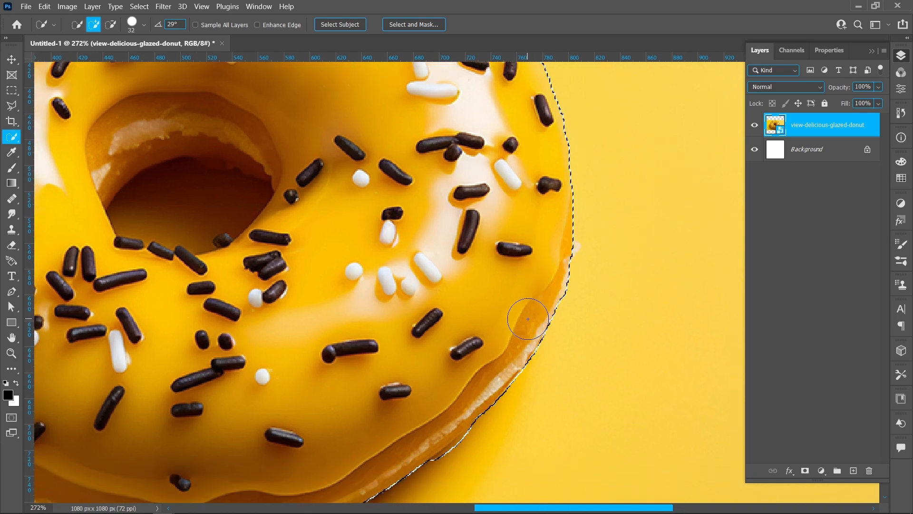
left_click_drag(467, 319, 532, 186)
left_click(12, 106)
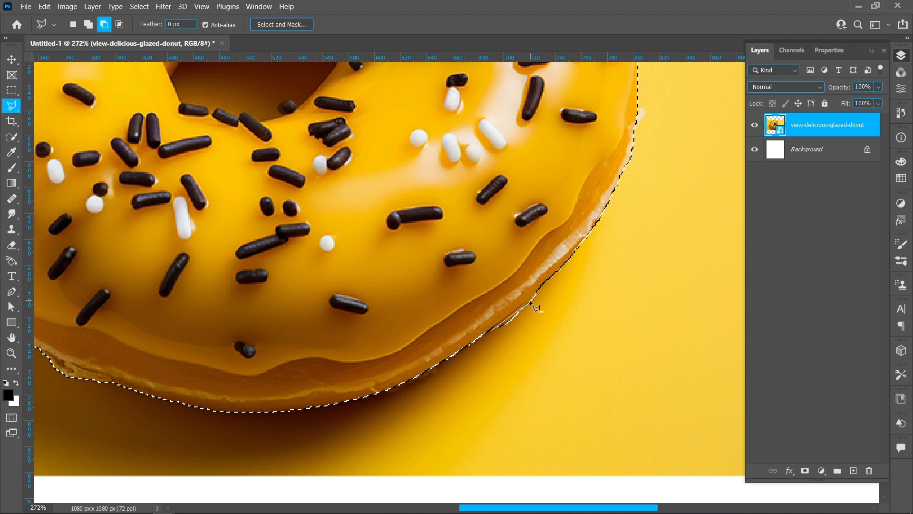
left_click(545, 282)
left_click(545, 341)
left_click(499, 341)
double_click(494, 328)
Check the selection's outline around the donut and add a layer mask from it to hide the yellow background.
scroll(512, 326, "down", 5)
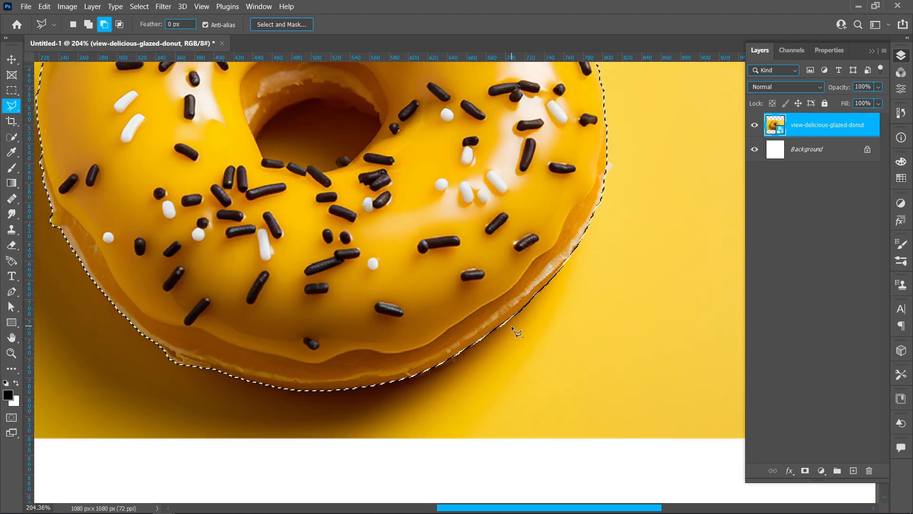
scroll(512, 326, "down", 1)
left_click_drag(327, 212, 336, 314)
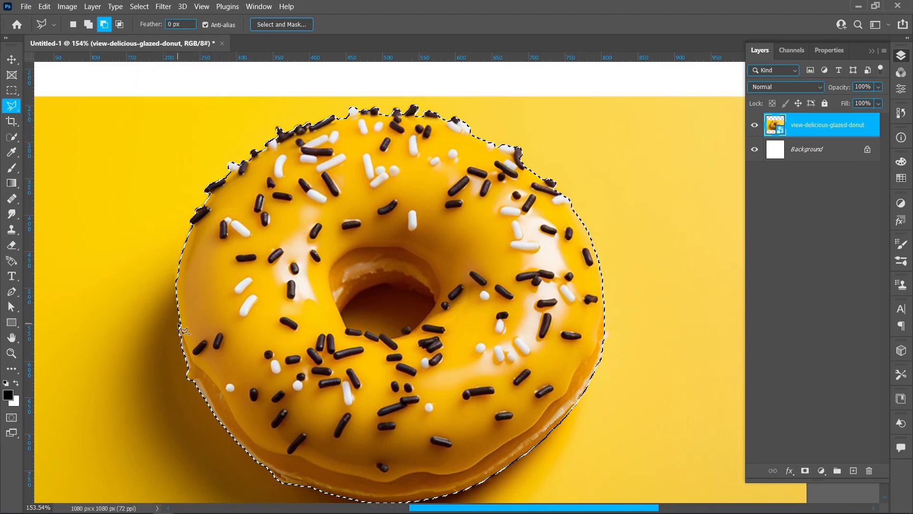
scroll(156, 258, "up", 1)
scroll(156, 256, "up", 4)
key("w")
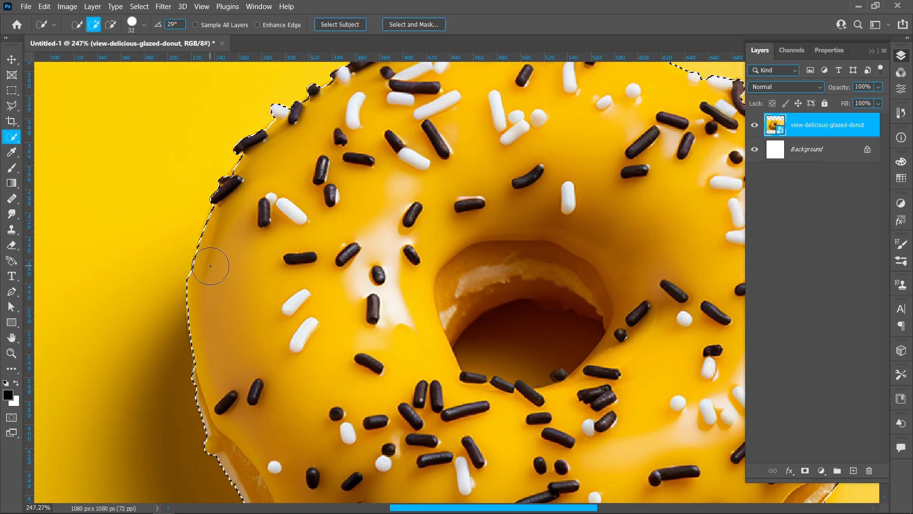
scroll(211, 263, "down", 5)
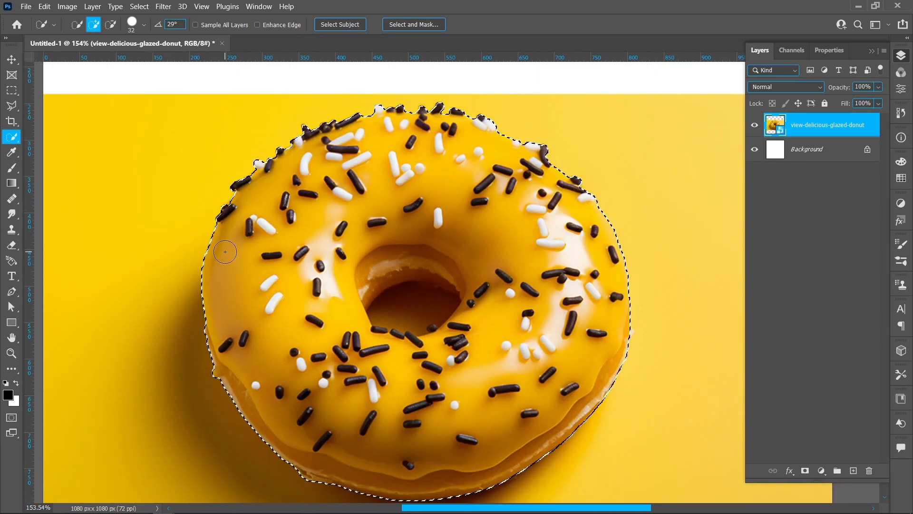
scroll(386, 266, "down", 2)
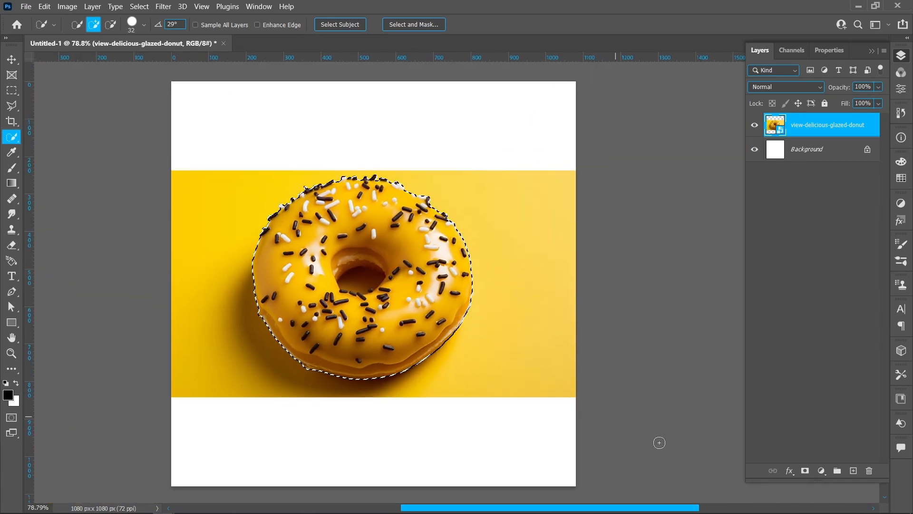
left_click(805, 470)
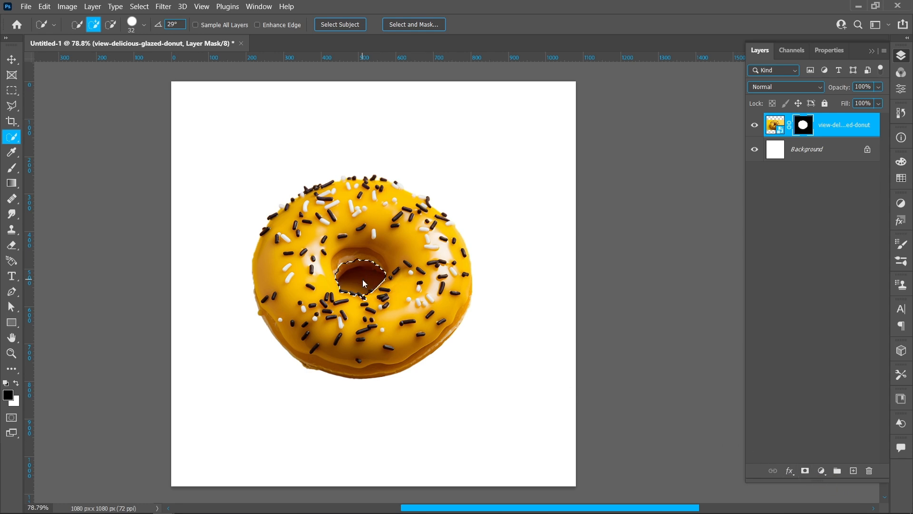
Subtract the inner dough wall and the sprinkles on the rim from the donut-hole selection with the Quick Selection tool.
scroll(362, 279, "up", 6)
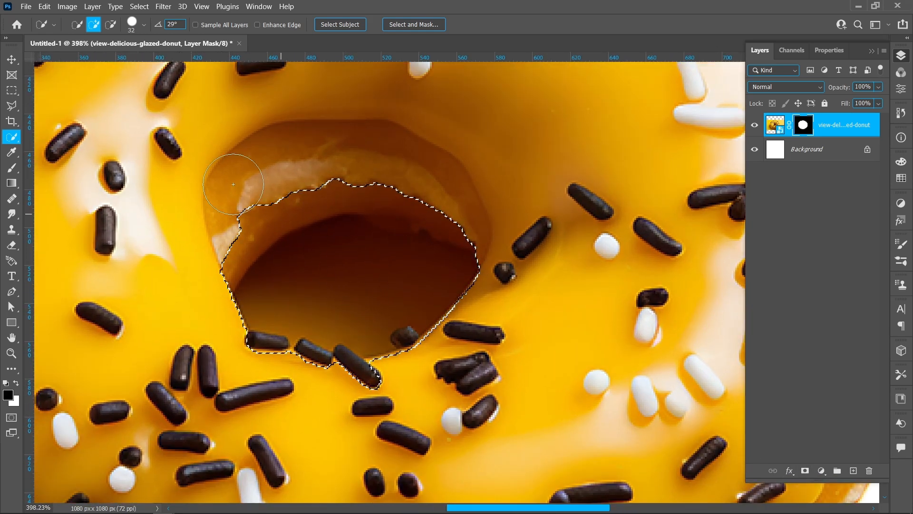
left_click(110, 25)
mouse_move(221, 204)
left_mouse_down()
mouse_move(271, 214)
mouse_move(316, 180)
mouse_move(390, 181)
mouse_move(467, 212)
mouse_move(420, 206)
left_mouse_up()
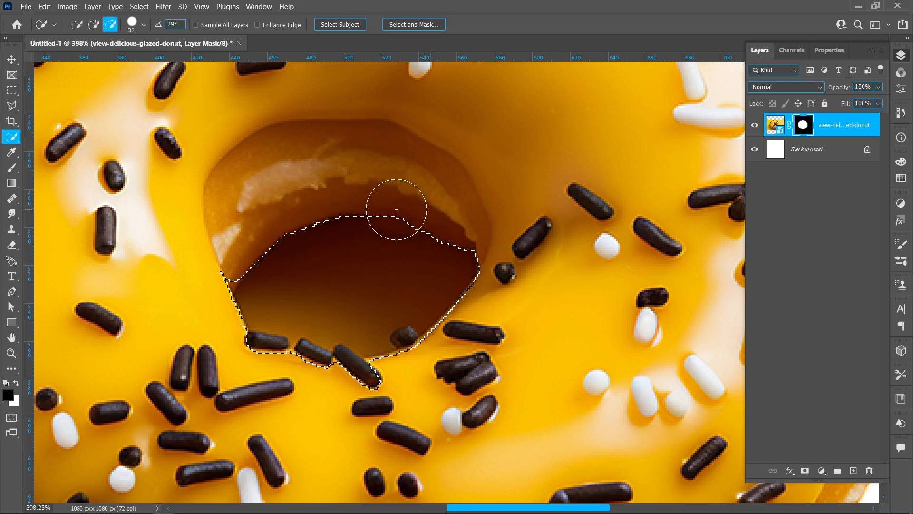
left_click(211, 273)
mouse_move(388, 313)
left_mouse_down()
mouse_move(331, 302)
mouse_move(349, 298)
left_mouse_up()
left_click(406, 339)
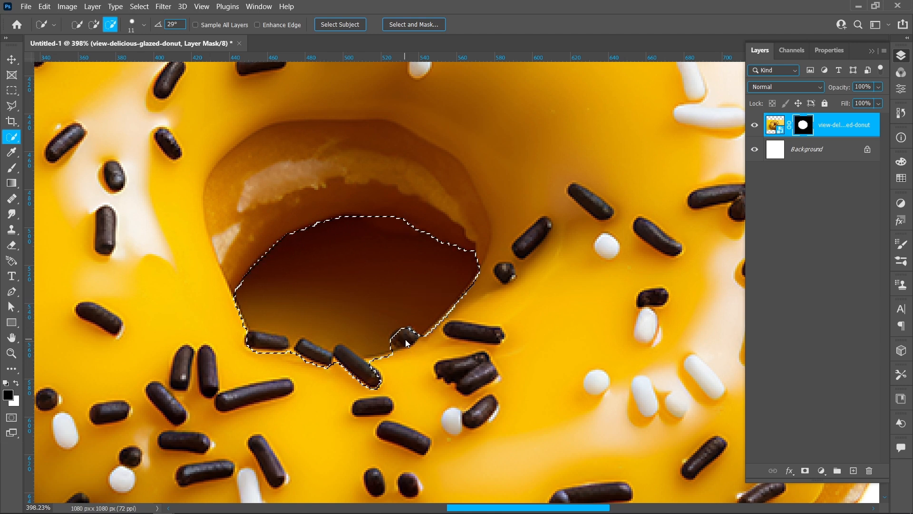
mouse_move(382, 381)
left_mouse_down()
mouse_move(342, 361)
mouse_move(270, 344)
left_mouse_up()
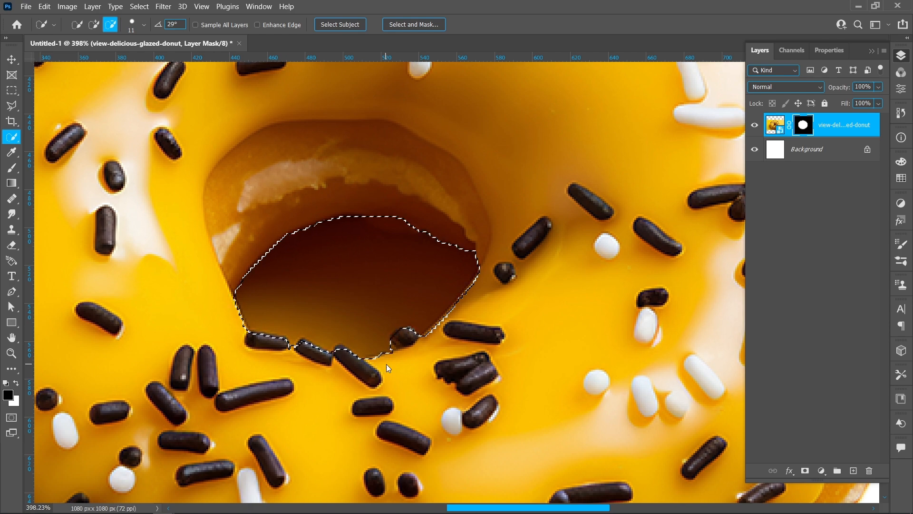
Subtract the remaining sprinkle edges along the hole's lower rim from the selection with a Polygonal Lasso outline.
scroll(317, 364, "up", 5)
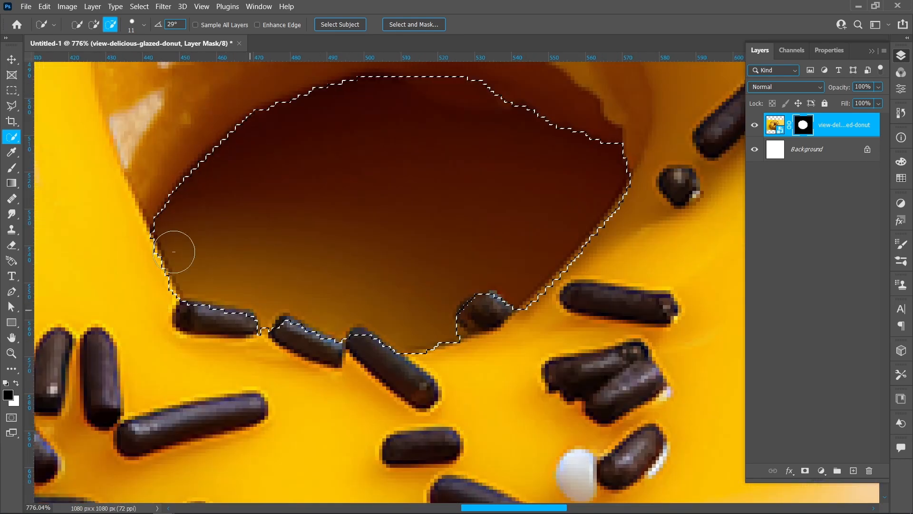
key("l")
left_click(180, 301)
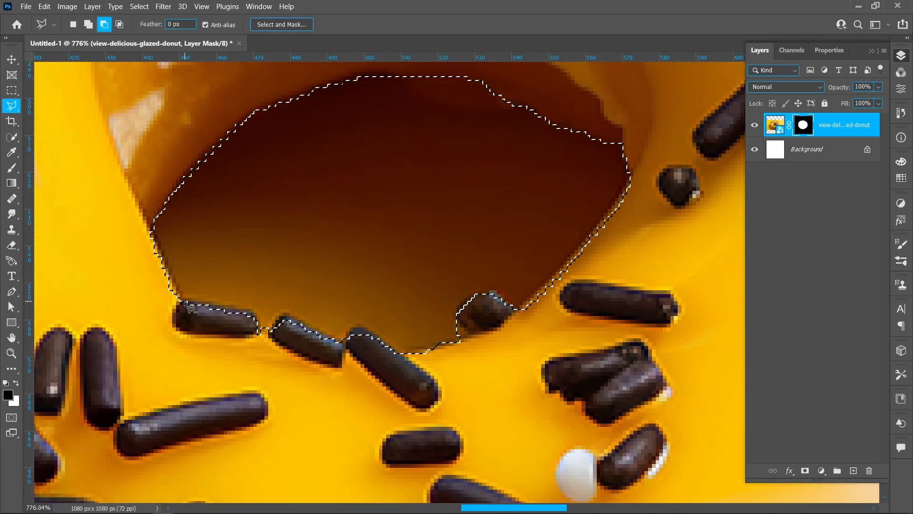
left_click(255, 313)
left_click(263, 335)
left_click(268, 335)
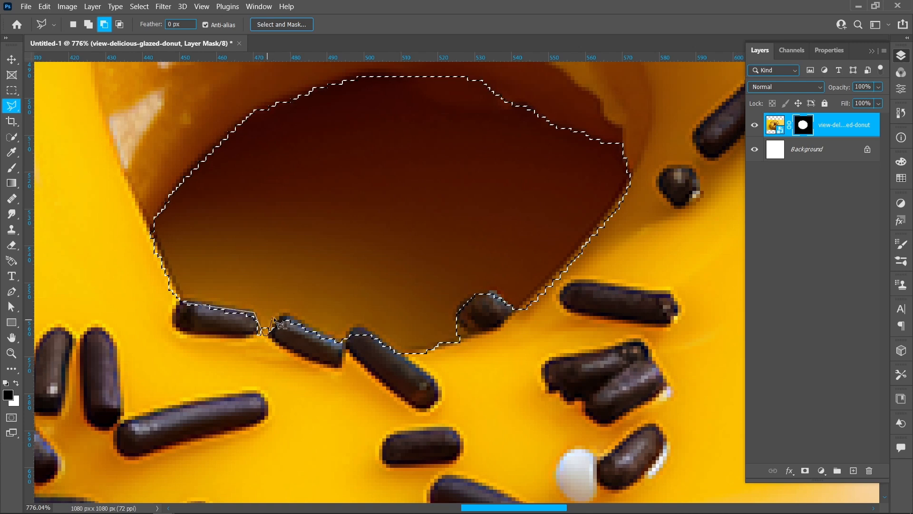
left_click(288, 313)
left_click(343, 341)
left_click(357, 326)
left_click(409, 360)
left_click(328, 407)
left_click(182, 360)
left_click(185, 303)
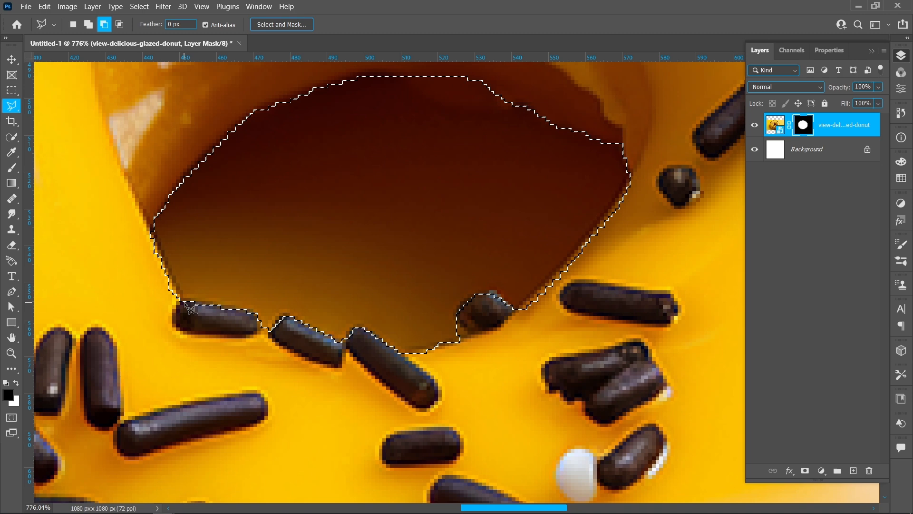
left_click(89, 24)
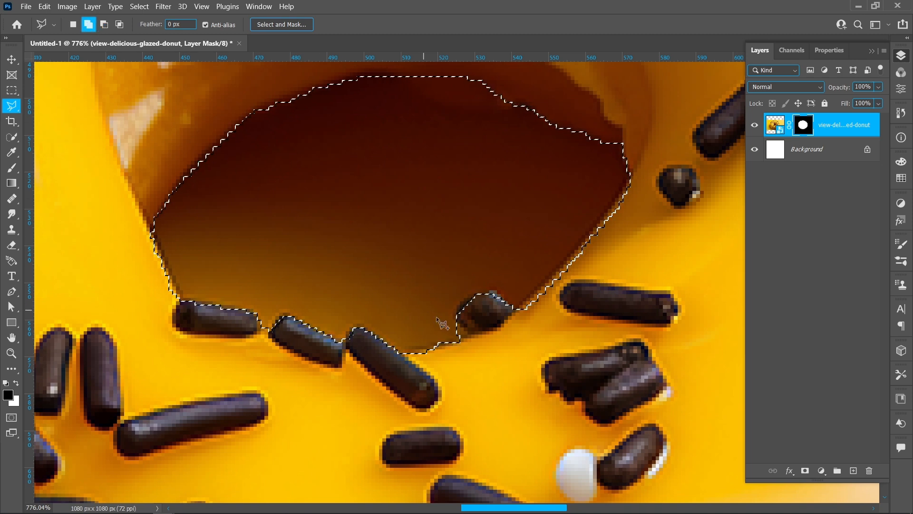
left_click(446, 310)
left_click(446, 311)
Fill the selected donut hole with the black foreground color on the layer mask.
scroll(446, 311, "down", 12)
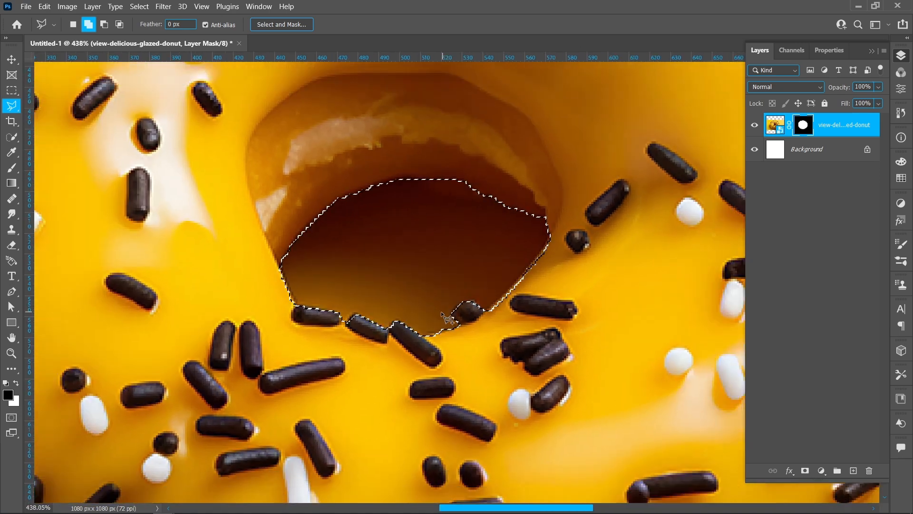
scroll(353, 244, "down", 1)
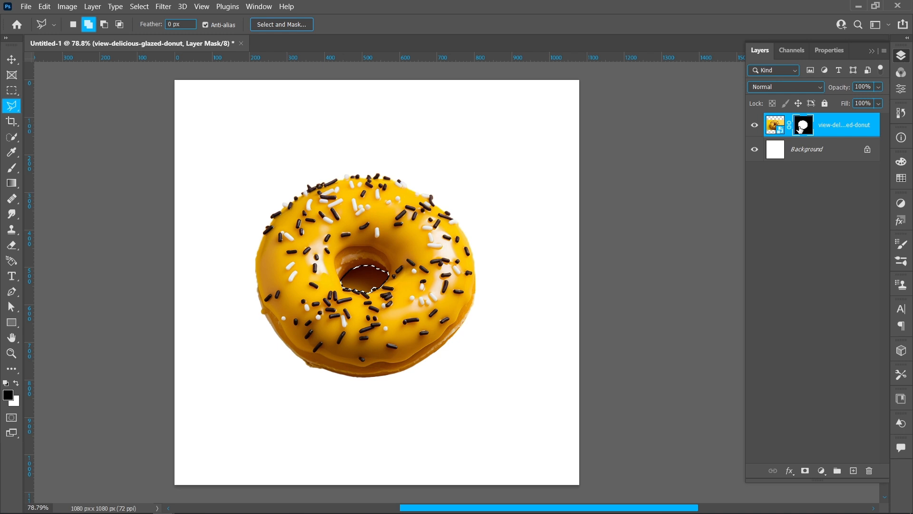
key("alt+BackSpace")
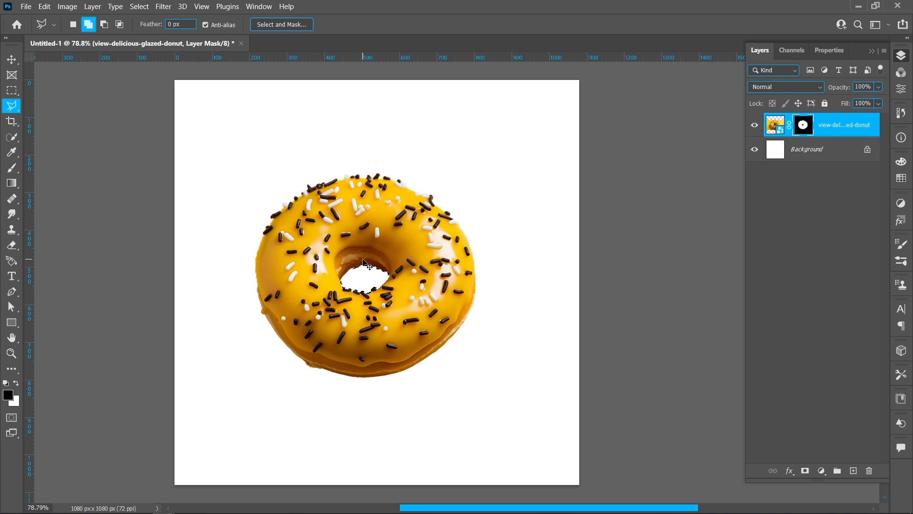
Add a Solid Color fill layer directly above the Background, using the yellow f8c000 sampled from the donut.
left_click(10, 59)
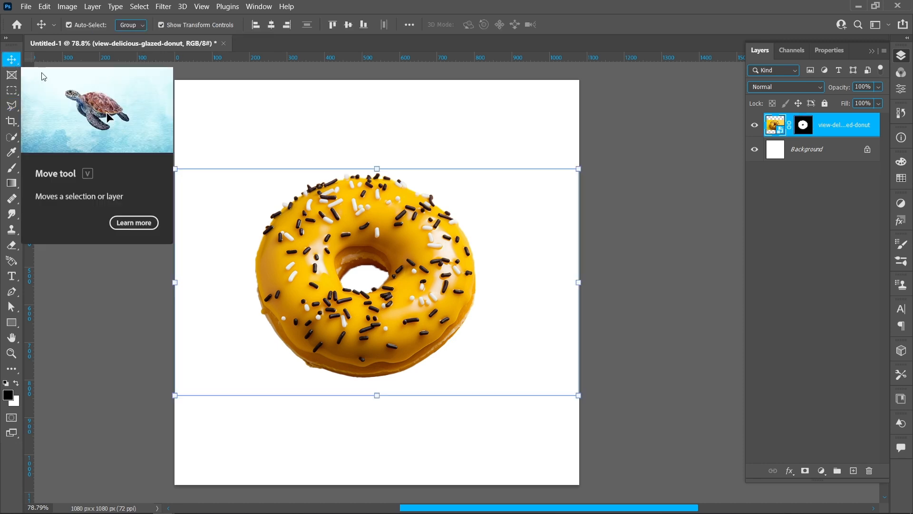
left_click(812, 157)
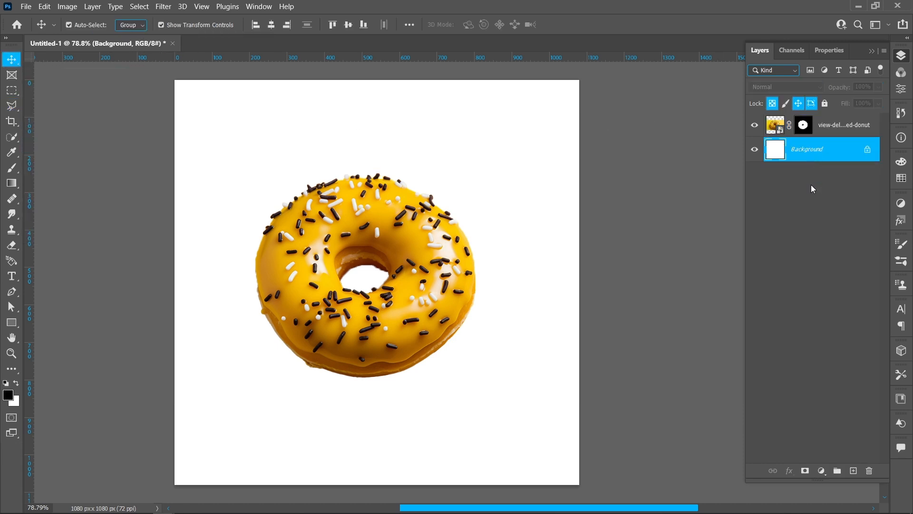
left_click(822, 470)
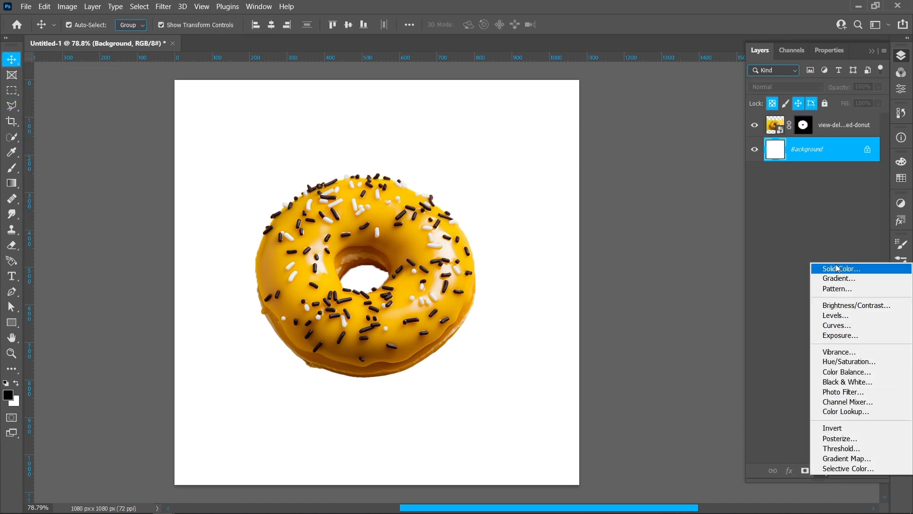
left_click(836, 265)
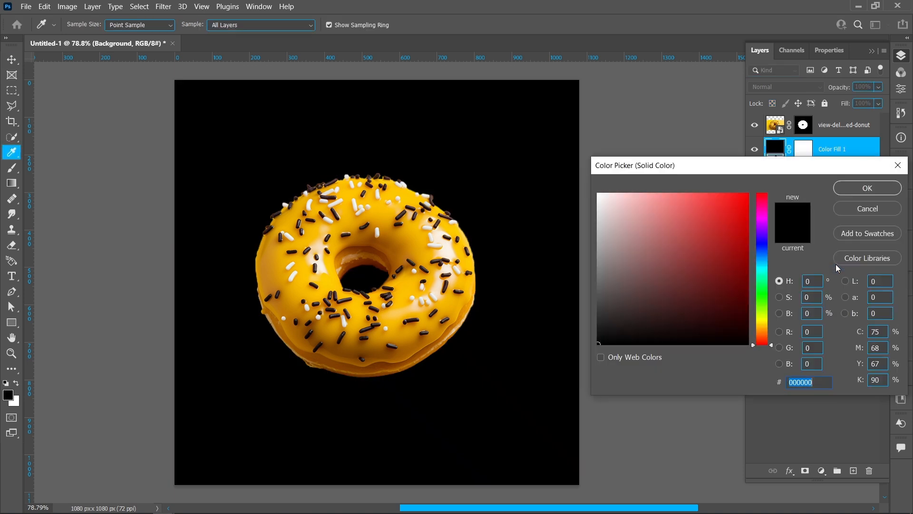
left_click(360, 309)
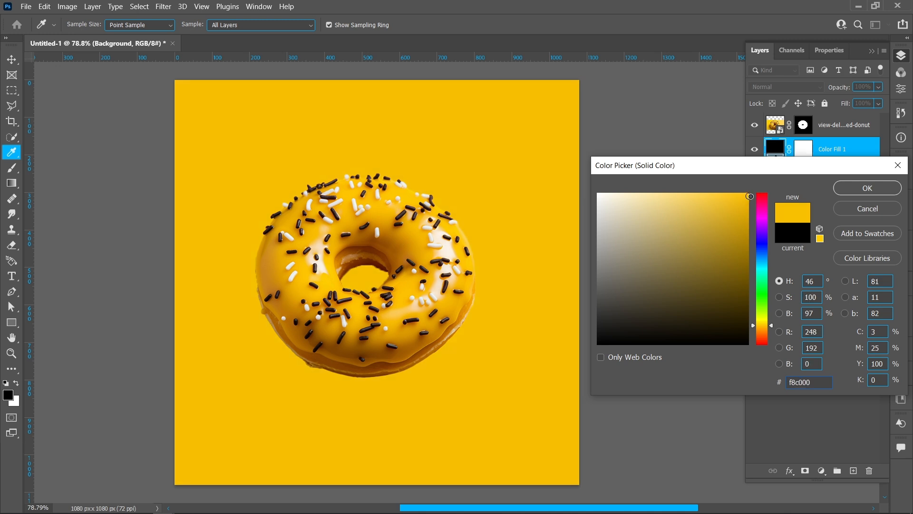
left_click(867, 189)
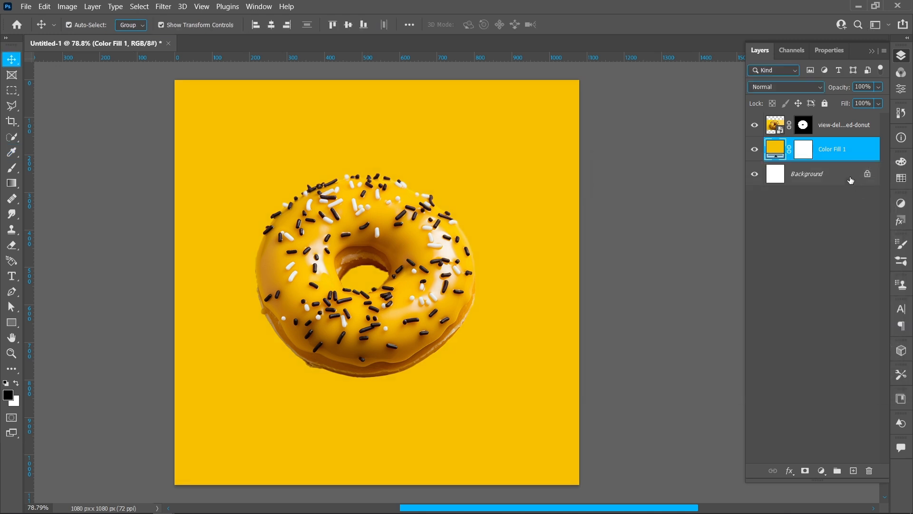
Add the text "DO" in the Stopbuck font at 435 pt on a new type layer above the donut layer.
left_click(826, 121)
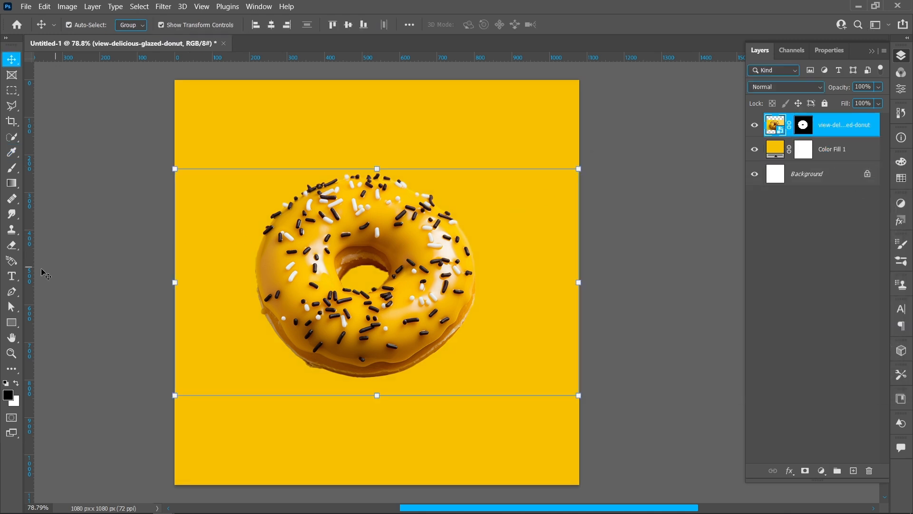
right_click(16, 276)
left_click(68, 277)
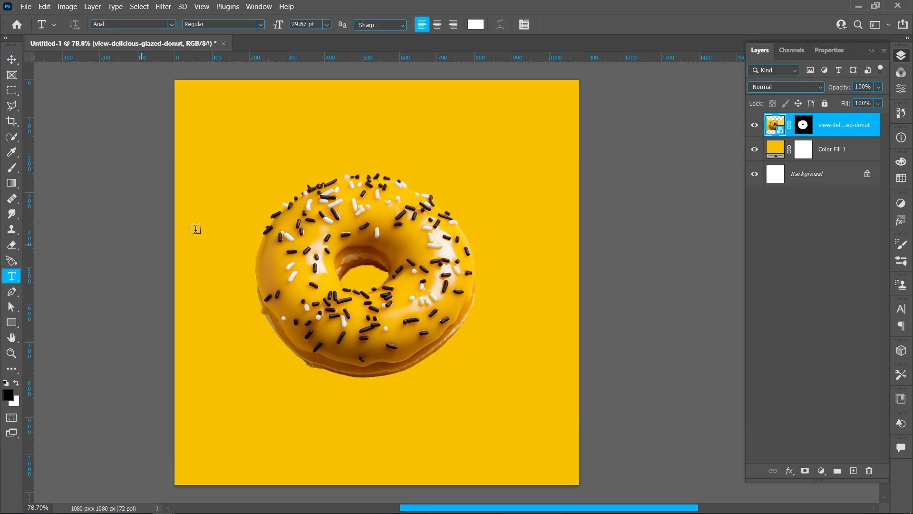
left_click(306, 135)
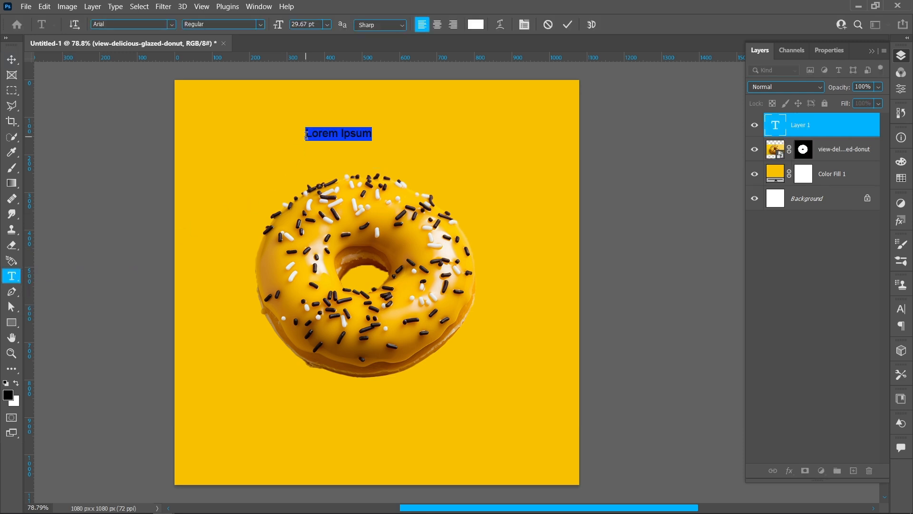
left_click(172, 25)
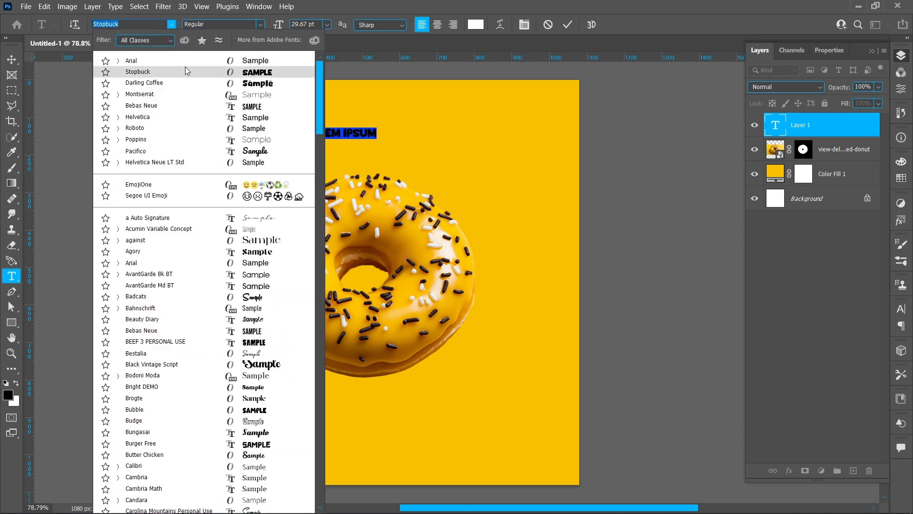
left_click(186, 72)
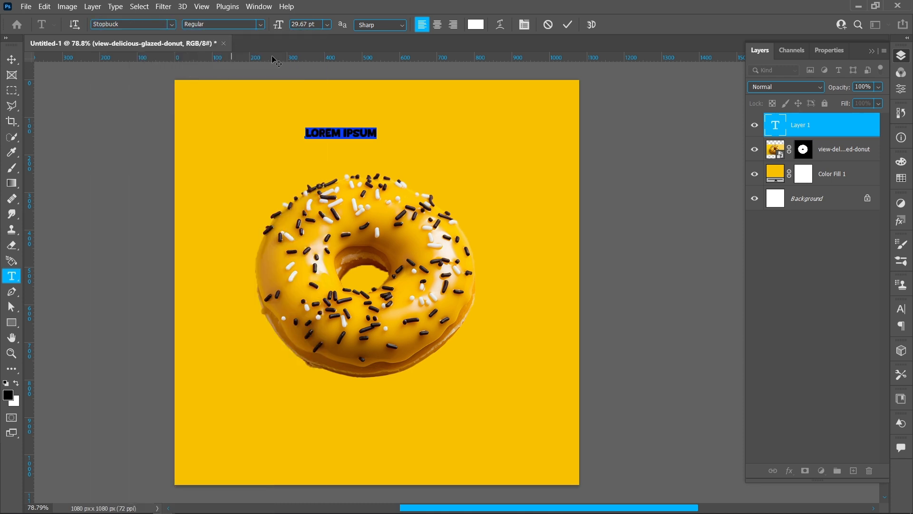
left_click(299, 25)
type("435")
key("Return")
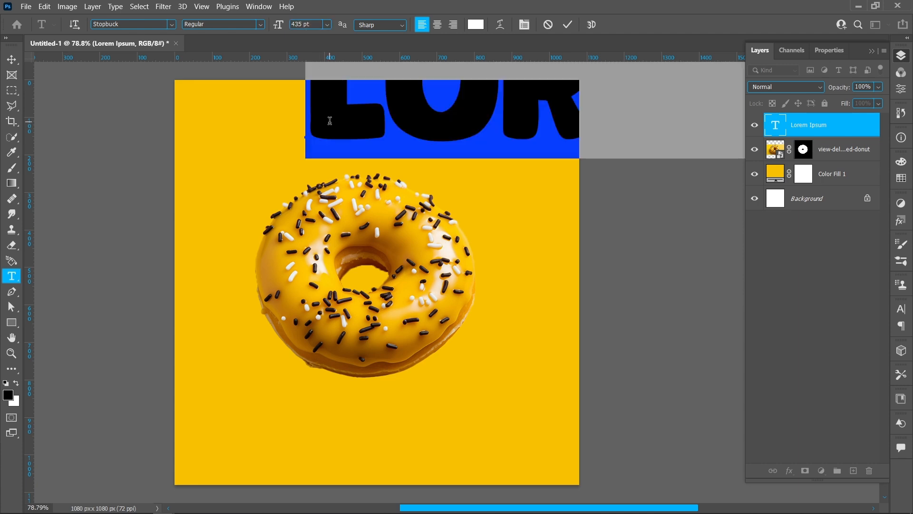
type("DO")
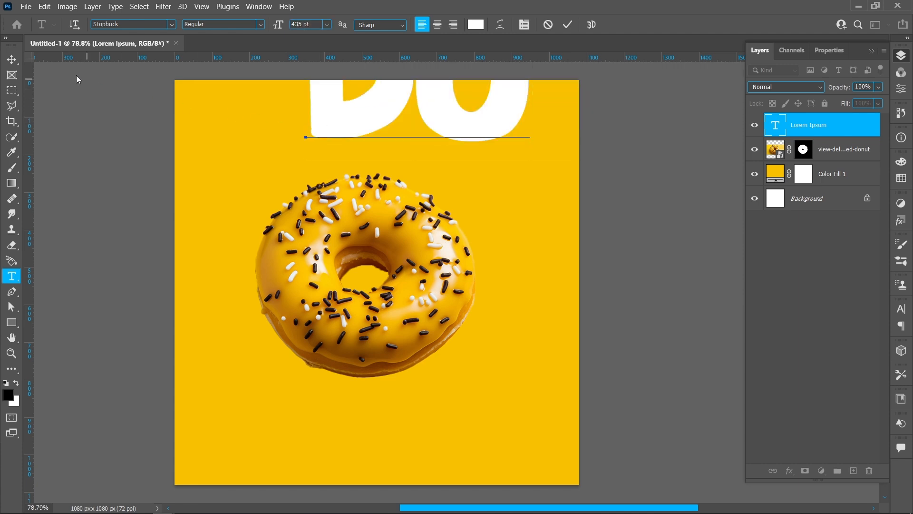
Move the DO text fully onto the upper canvas, duplicate it below, and change the copy's text to "NUT".
left_click(12, 61)
left_click_drag(374, 105, 363, 361)
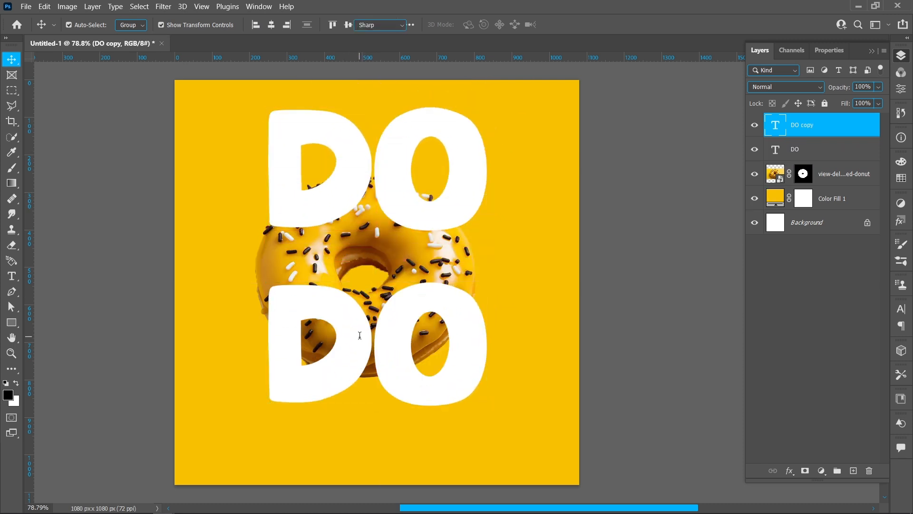
double_click(360, 335)
type("NUT")
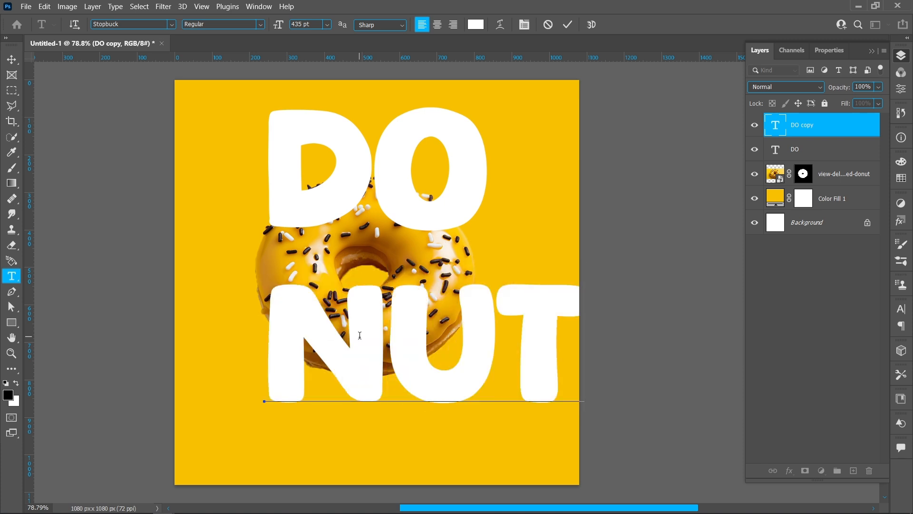
left_click(568, 24)
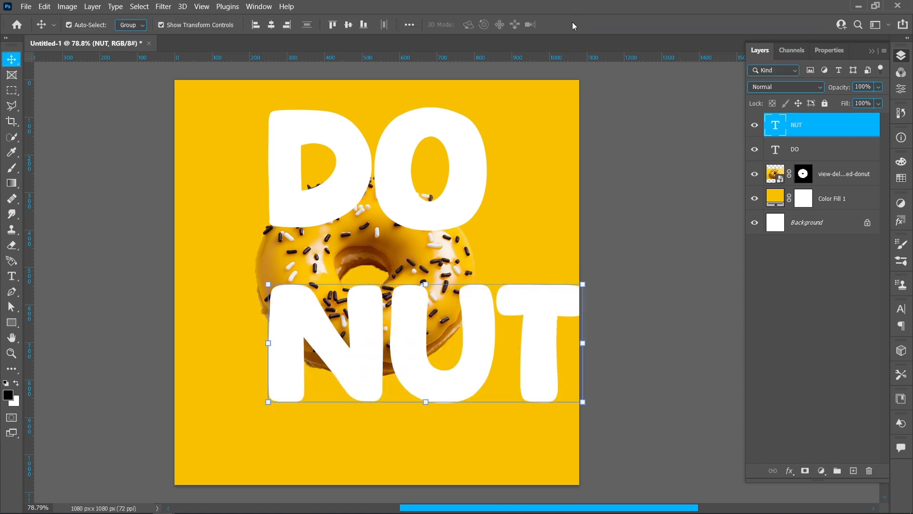
Move NUT to the lower part of the canvas, lower DO slightly, and center both words horizontally.
left_click_drag(475, 322, 429, 394)
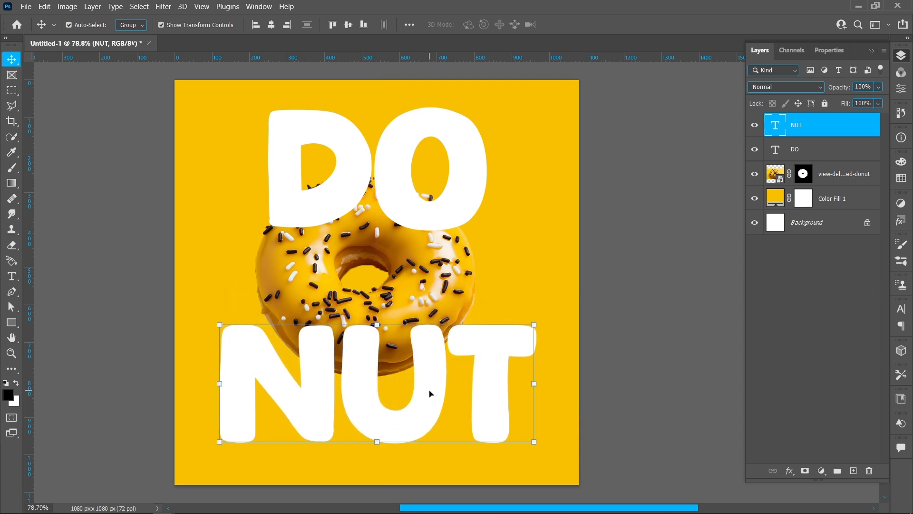
mouse_move(408, 211)
left_mouse_down()
mouse_move(407, 202)
mouse_move(406, 213)
left_mouse_up()
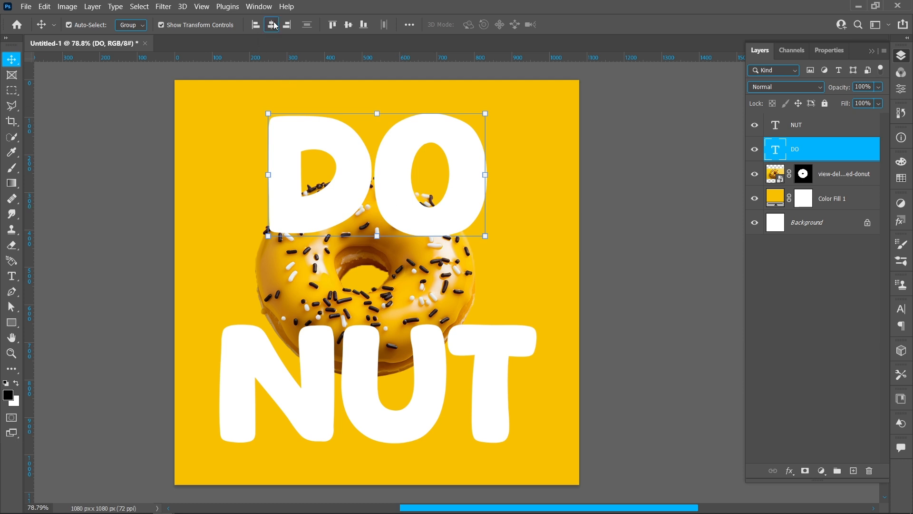
left_click(304, 386)
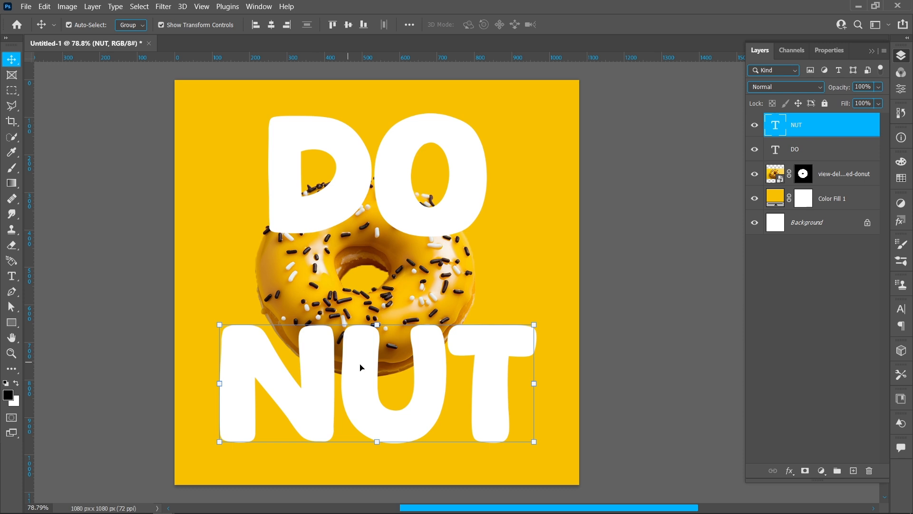
Bring the donut layer above both text layers and scale the donut down to about 87%.
left_click(437, 281)
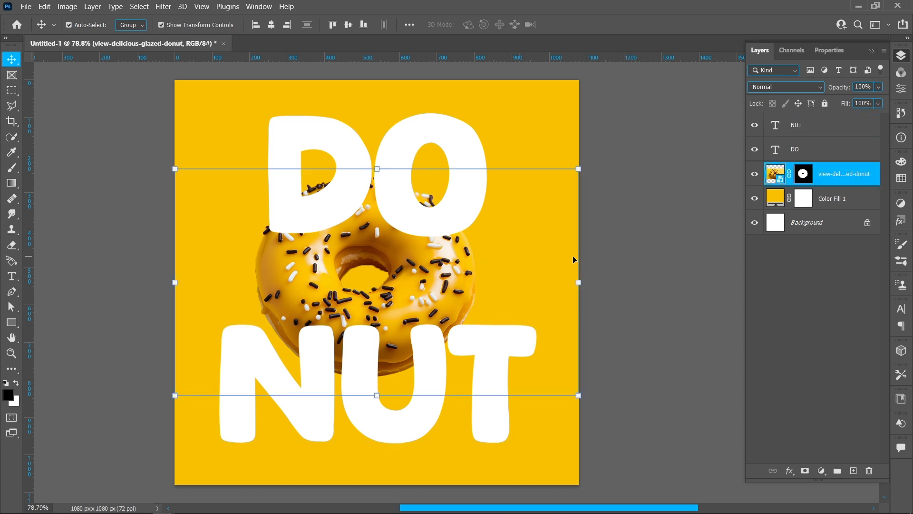
left_click_drag(817, 167, 823, 112)
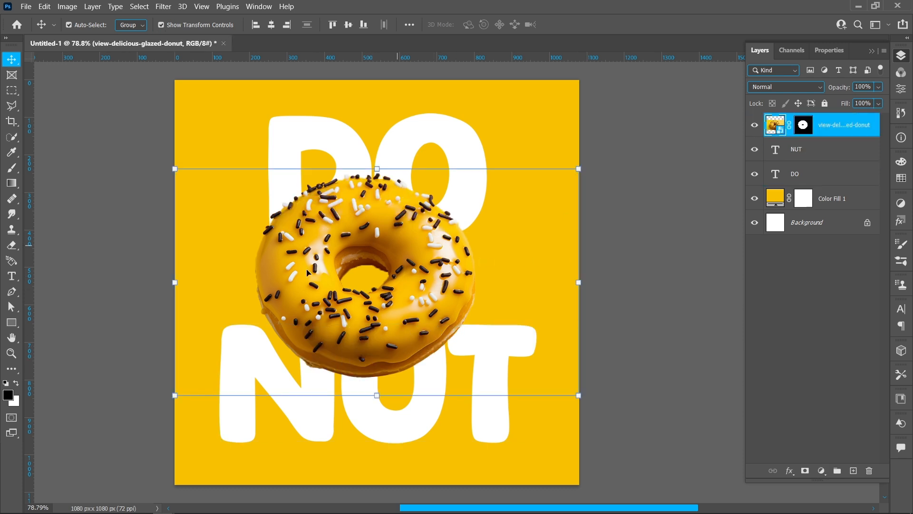
left_click_drag(174, 392, 226, 359)
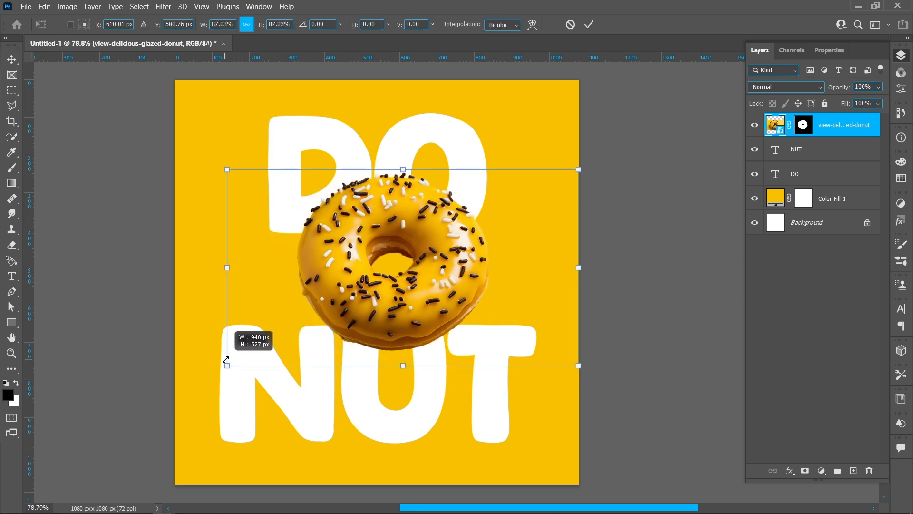
left_click(588, 25)
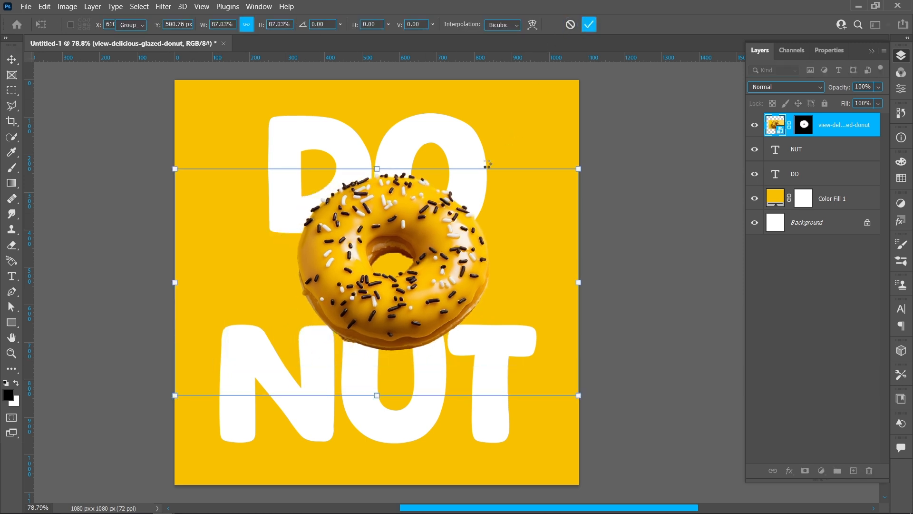
Reposition the donut between the two words and rotate it slightly clockwise.
left_click_drag(425, 250, 414, 265)
left_click_drag(394, 181, 393, 175)
left_click_drag(583, 164, 590, 208)
left_click_drag(409, 174, 409, 177)
left_click(590, 25)
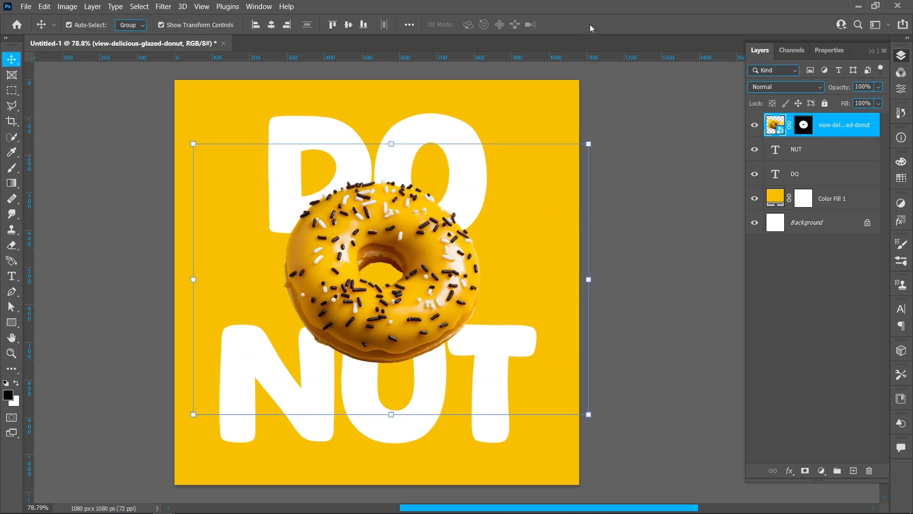
Group the donut with both text layers, center the group vertically on the canvas, and ungroup it again.
left_click(614, 292)
left_click(454, 285)
left_click(458, 130, "shift")
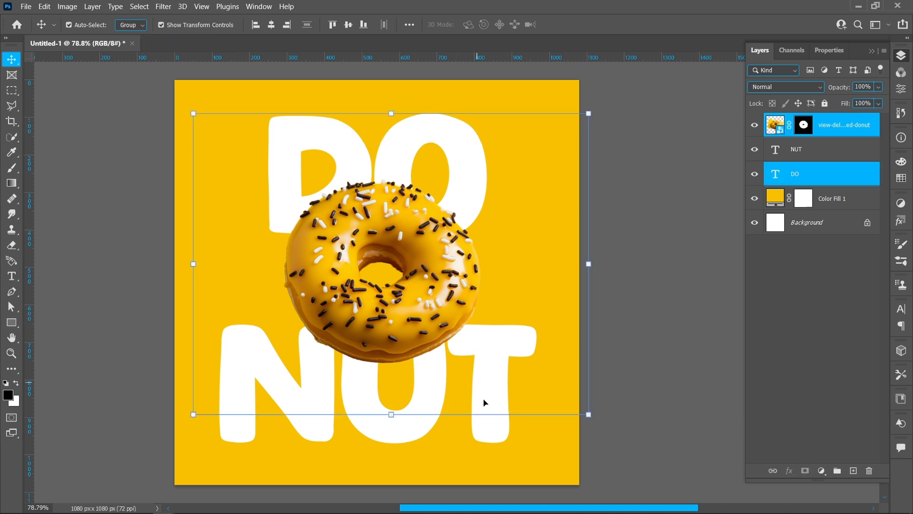
left_click(485, 410, "shift")
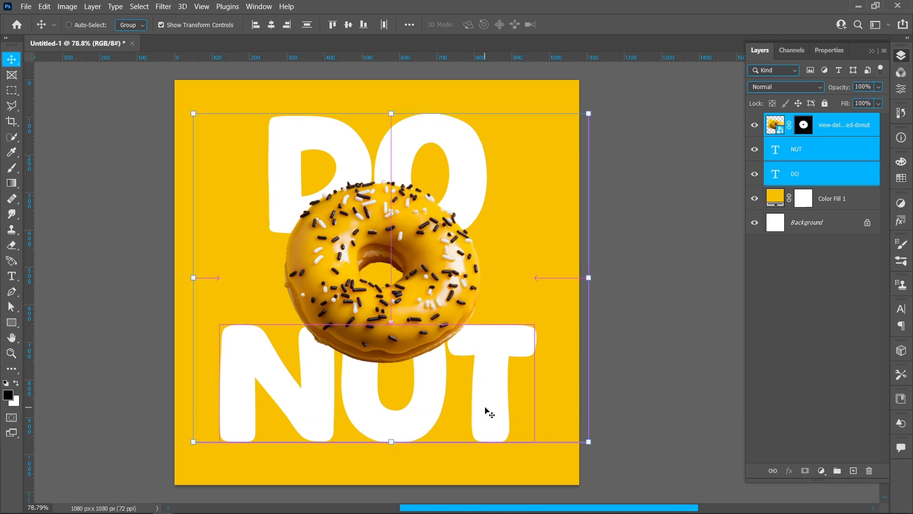
key("ctrl+g")
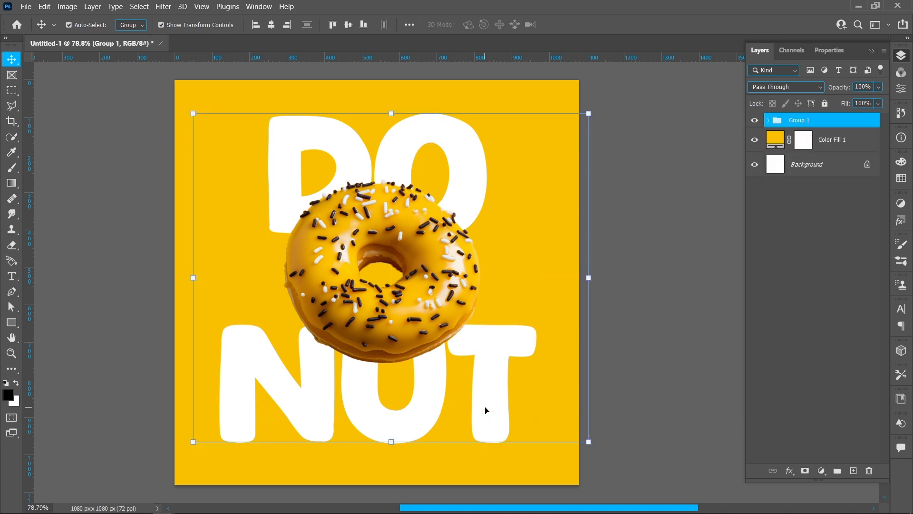
left_click(349, 24)
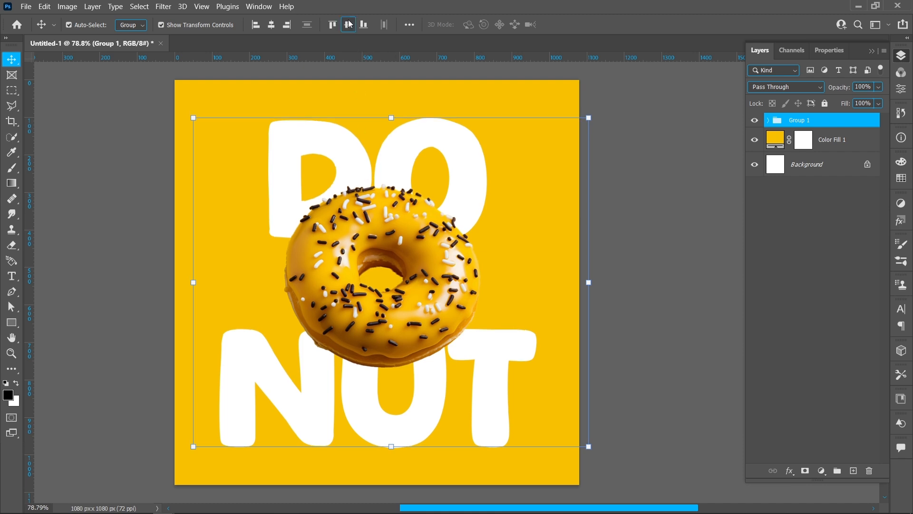
right_click(795, 122)
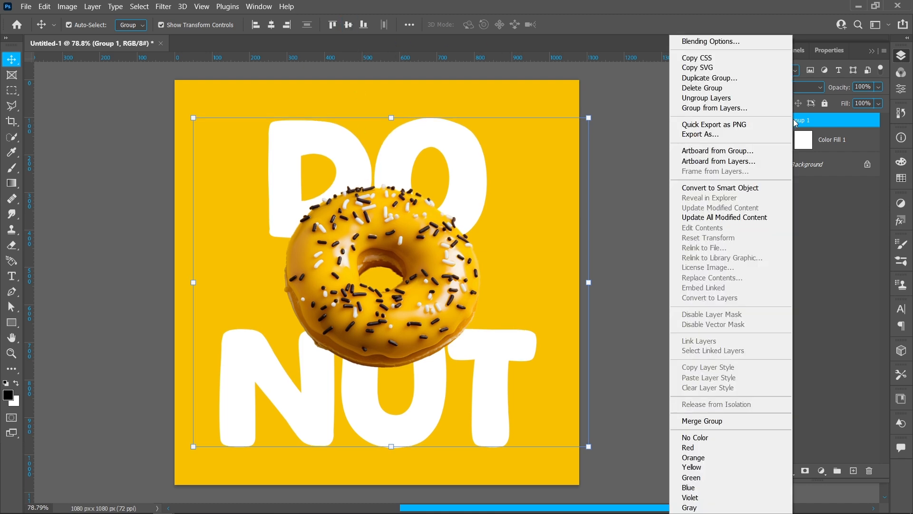
left_click(755, 98)
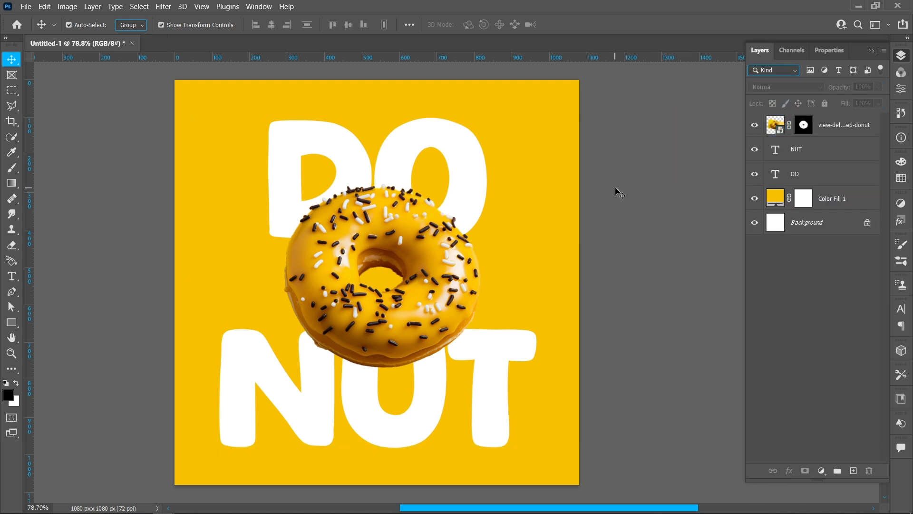
Change the DO text color to dark brown 481912, starting from a color sampled off a sprinkle.
left_click(480, 187)
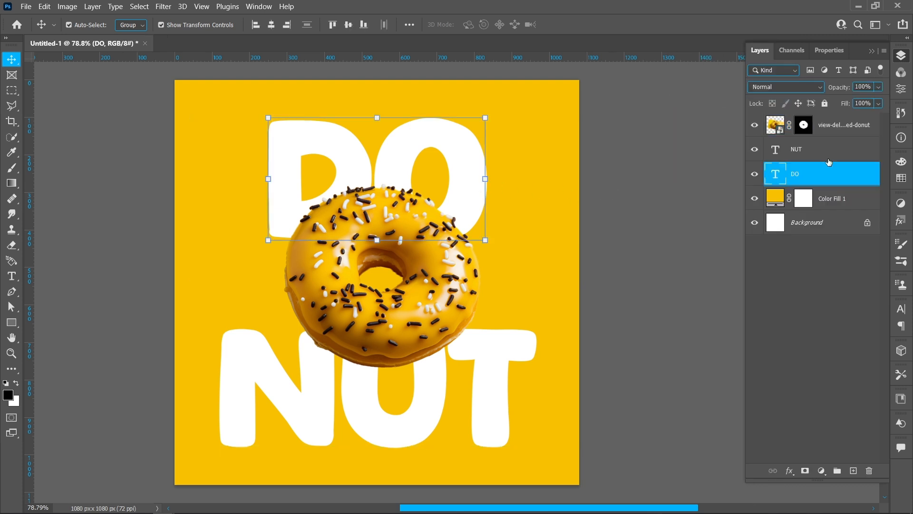
left_click(900, 91)
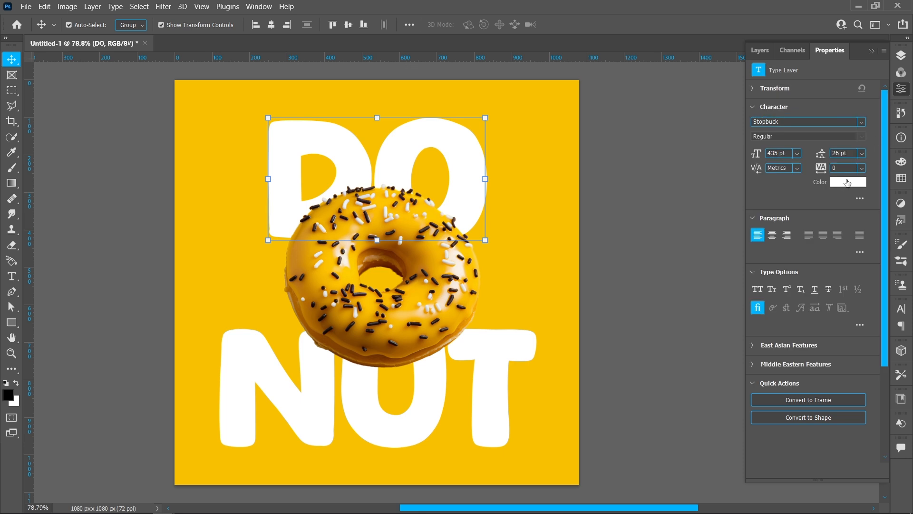
left_click(848, 184)
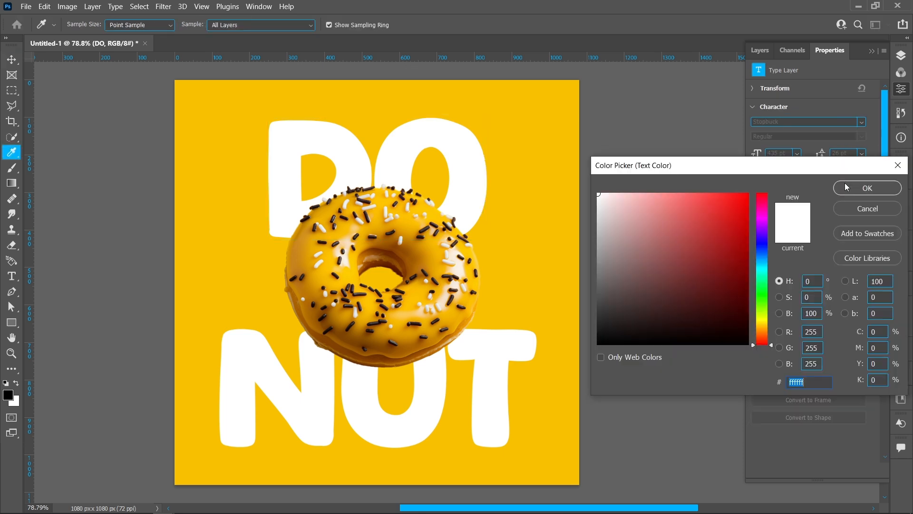
left_click(434, 280)
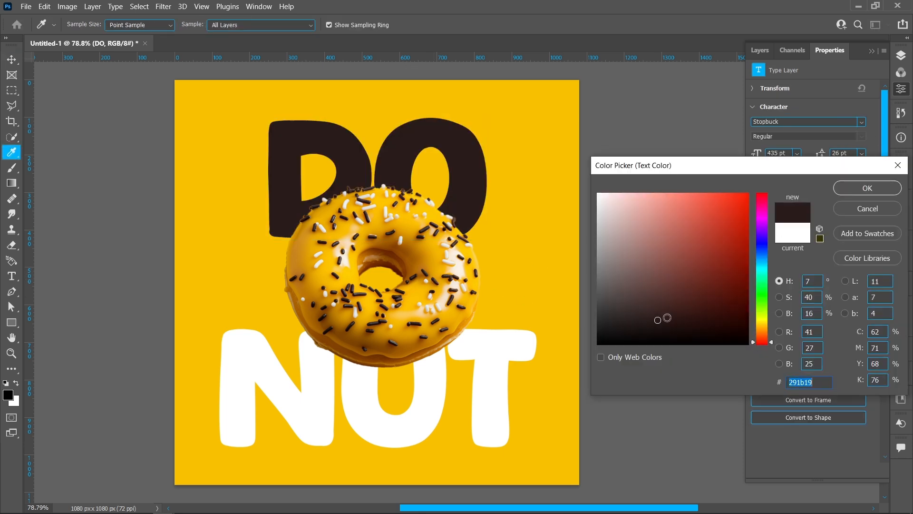
left_click_drag(705, 310, 710, 302)
left_click(868, 188)
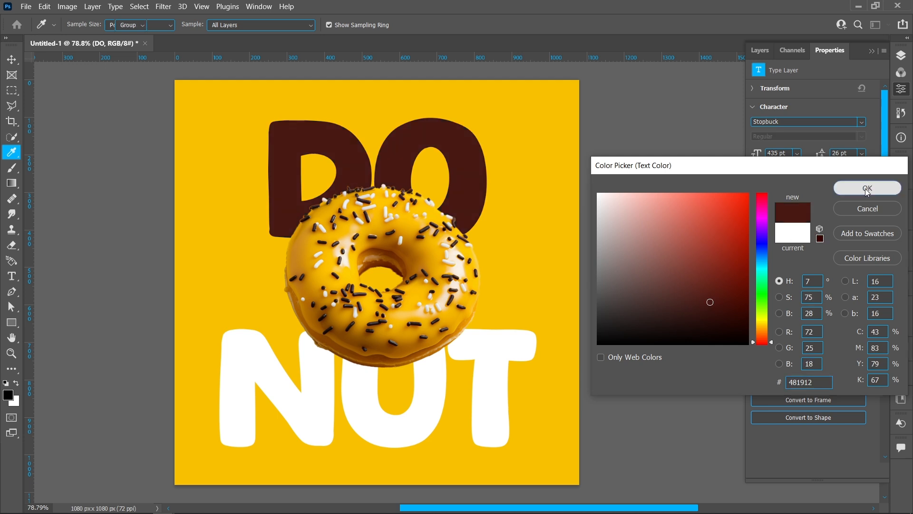
Recolor the NUT text to the dark brown sampled from the DO lettering.
left_click(526, 351)
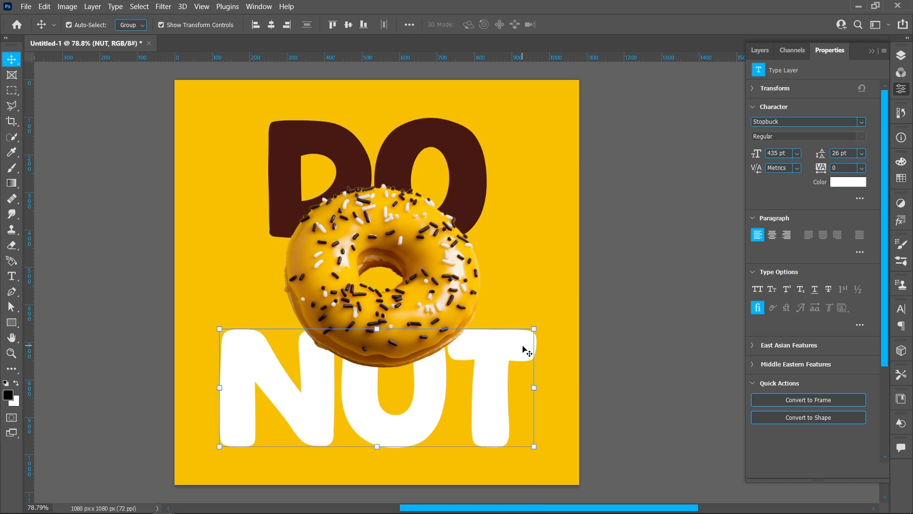
left_click(835, 181)
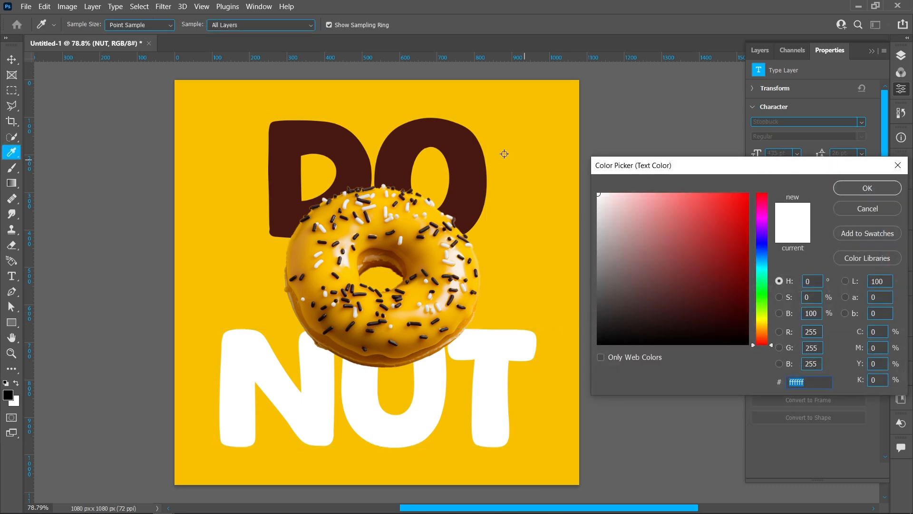
left_click(472, 152)
left_click(846, 192)
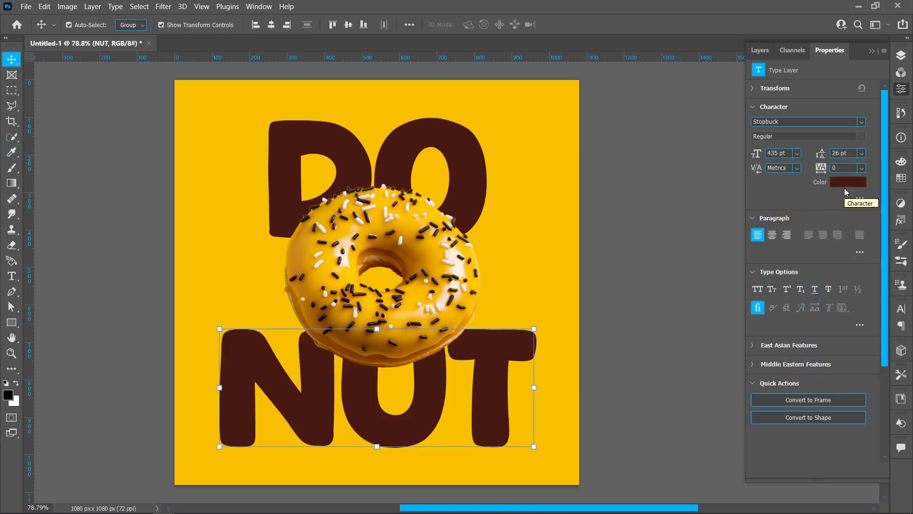
key("v")
Add a Multiply drop shadow to the donut layer with 50% opacity, 60° angle, 50 px distance and 30 px size.
left_click(427, 248)
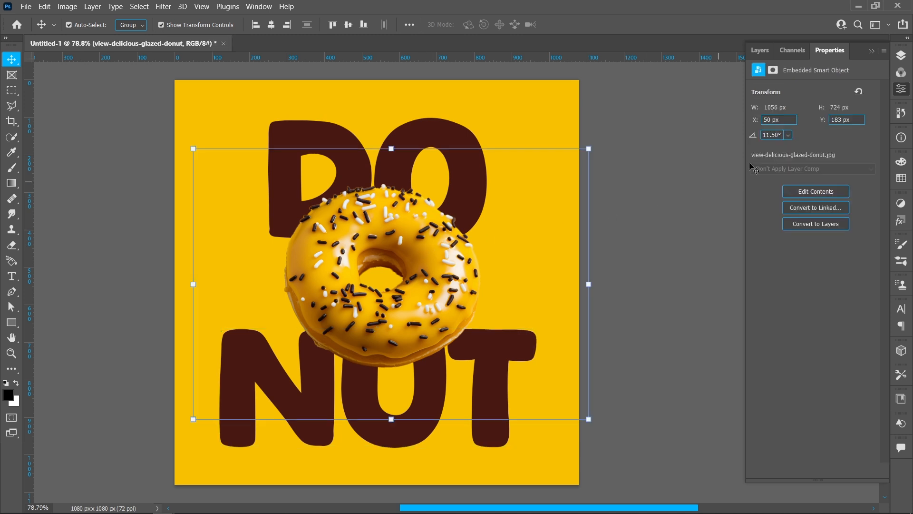
left_click(901, 55)
left_click(795, 469)
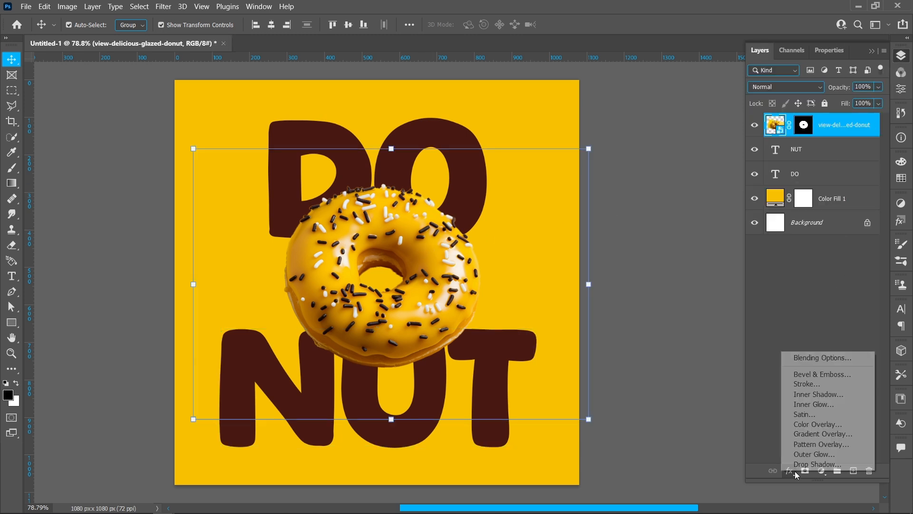
left_click(796, 467)
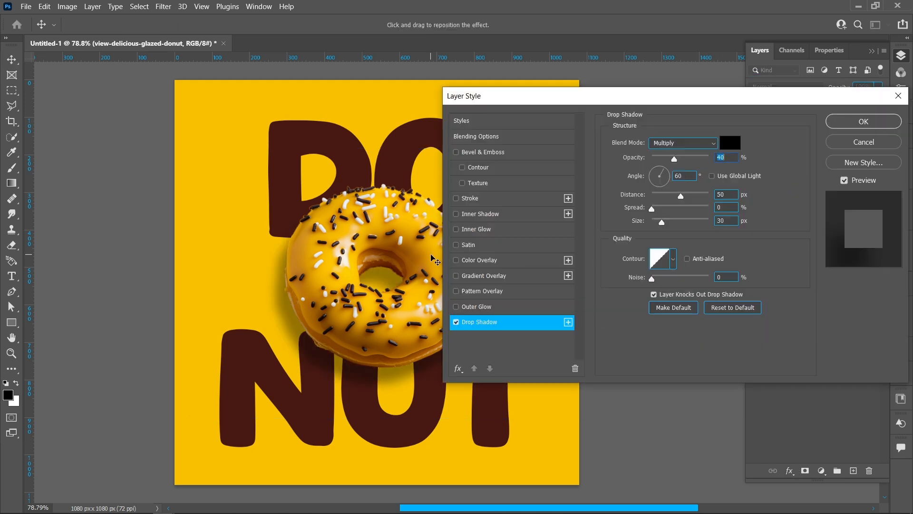
left_click(686, 176)
left_click(733, 159)
scroll(733, 160, "up", 7)
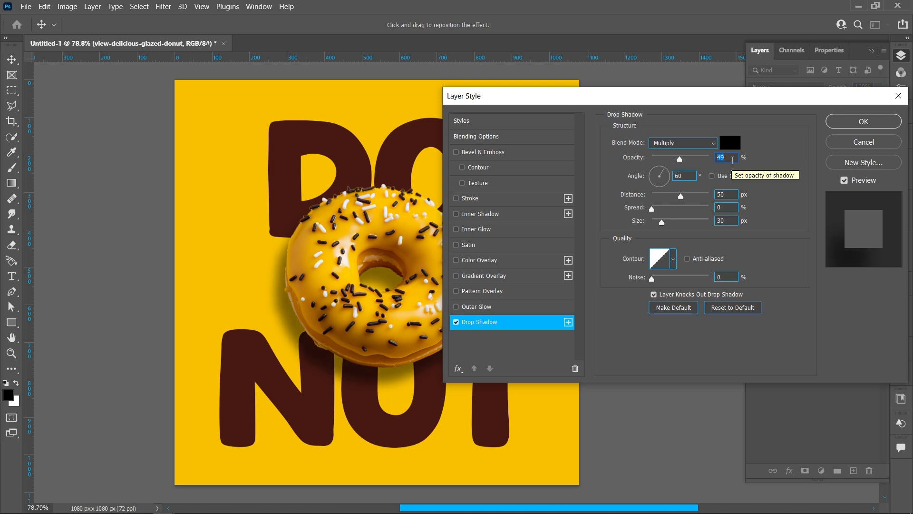
left_click_drag(678, 100, 745, 100)
left_click(794, 195)
left_click(794, 221)
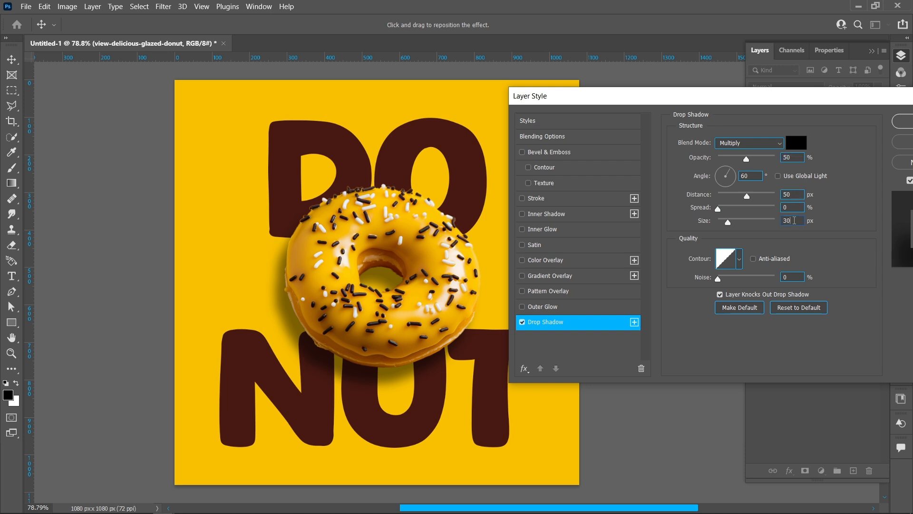
left_click_drag(848, 99, 729, 99)
left_click(812, 120)
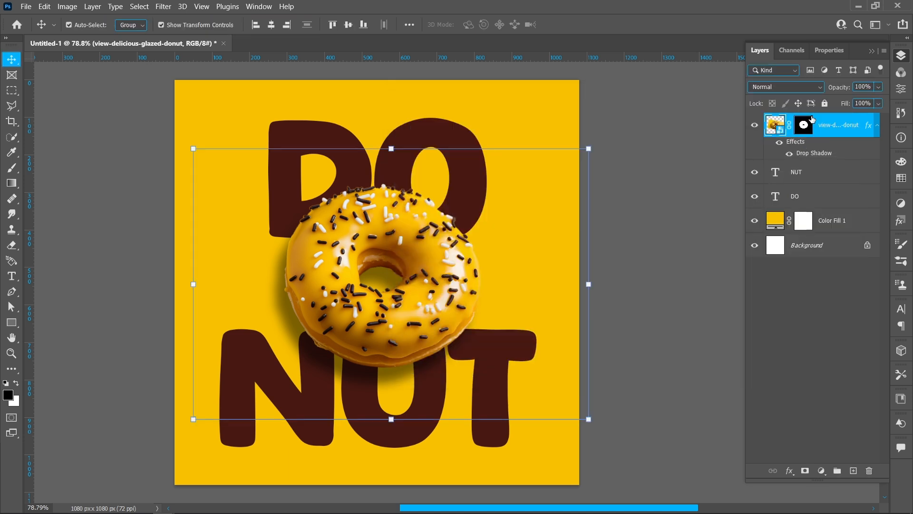
Duplicate the NUT and DO text layers and move the copies above the donut layer.
left_click(814, 175)
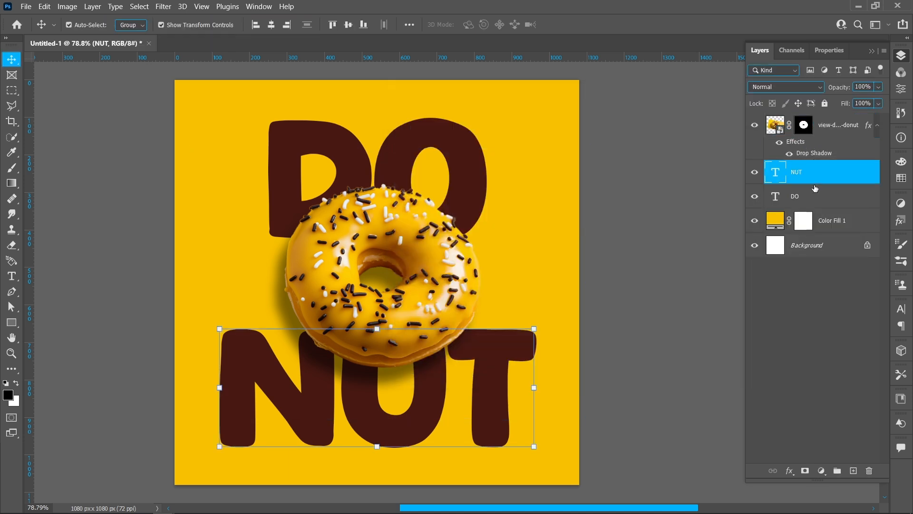
left_click(815, 199, "shift")
key("ctrl+j")
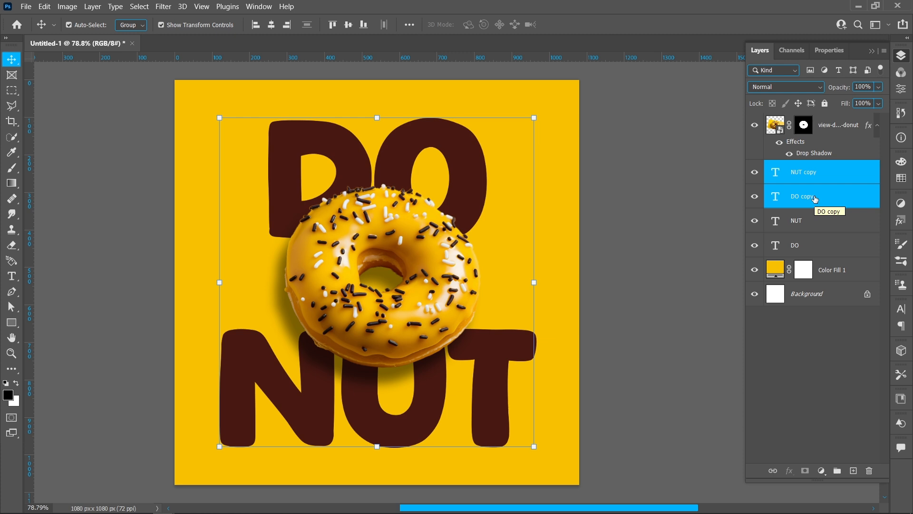
left_click_drag(815, 199, 810, 123)
left_click(810, 125)
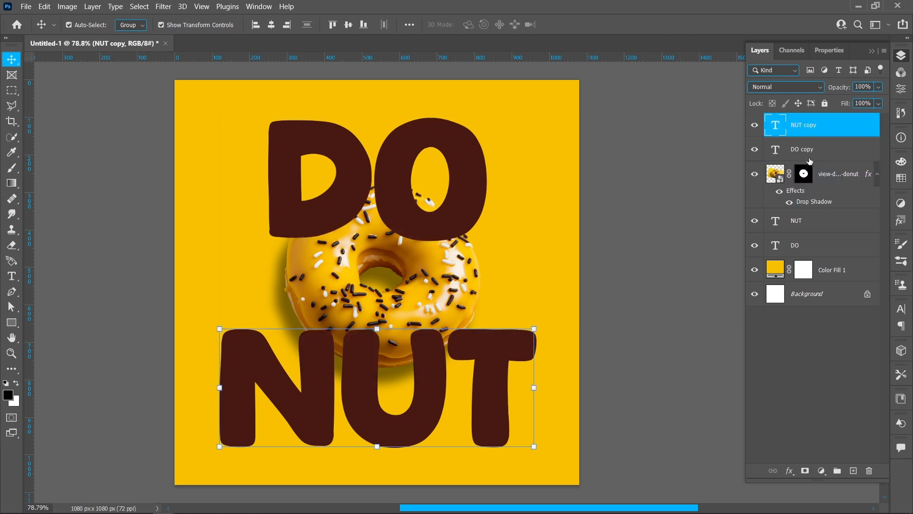
Set the DO copy's fill to 0% and add a stroke effect positioned outside.
left_click(830, 155)
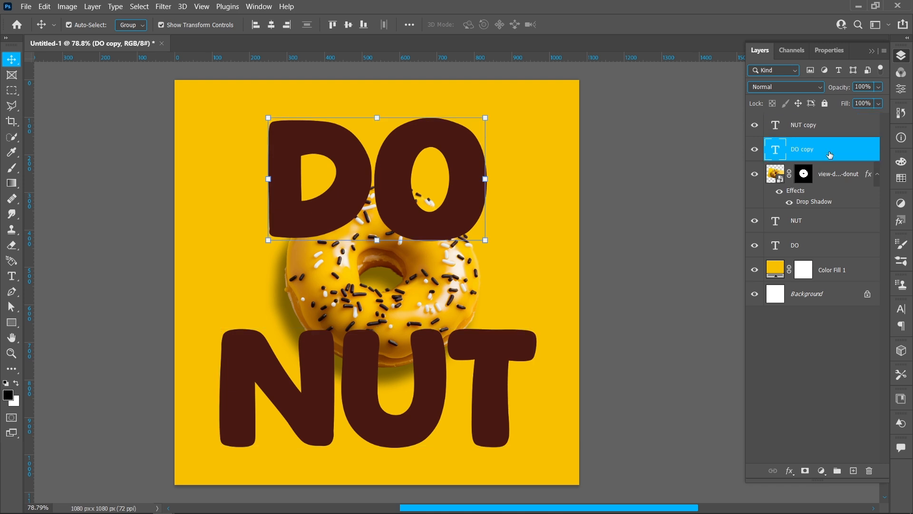
left_click_drag(844, 103, 763, 97)
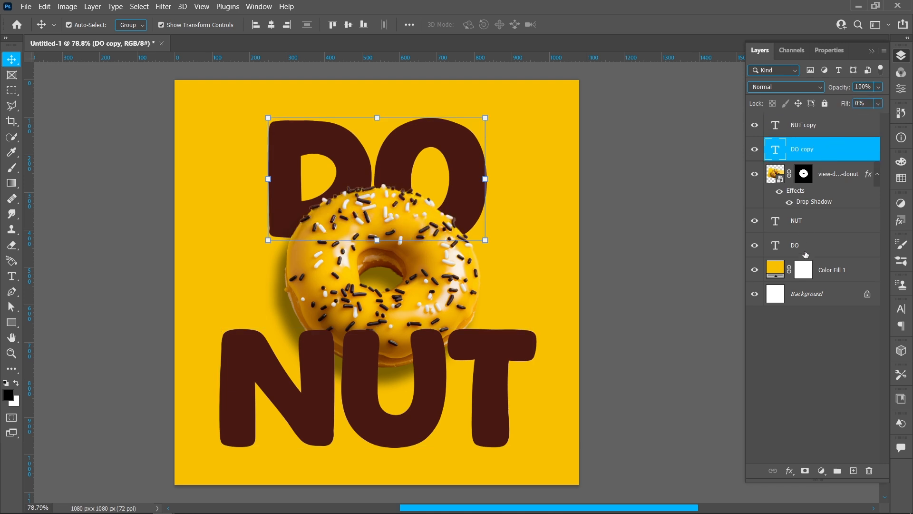
left_click(790, 470)
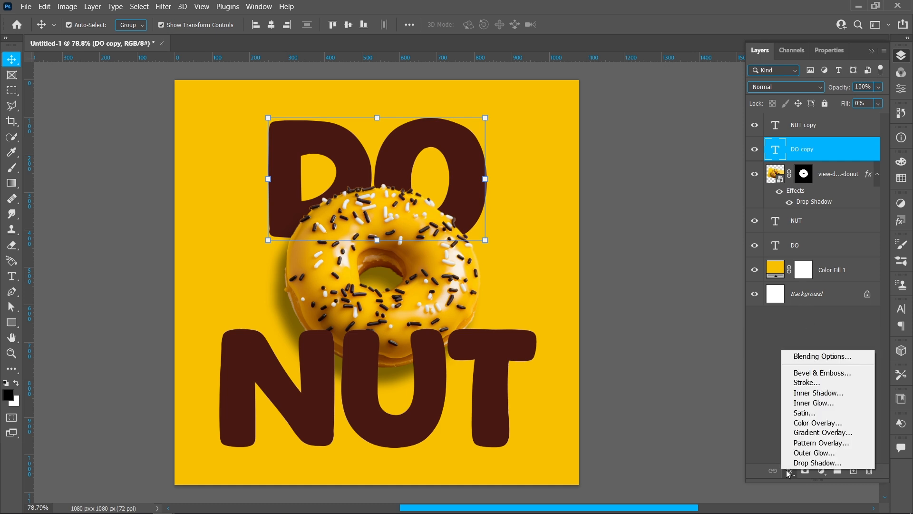
left_click(794, 384)
left_click_drag(684, 96, 803, 110)
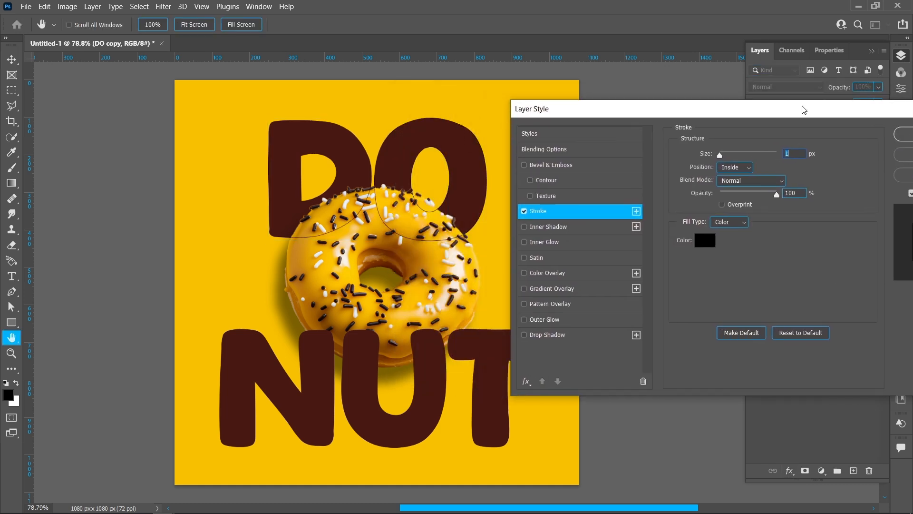
left_click(751, 167)
left_click(748, 176)
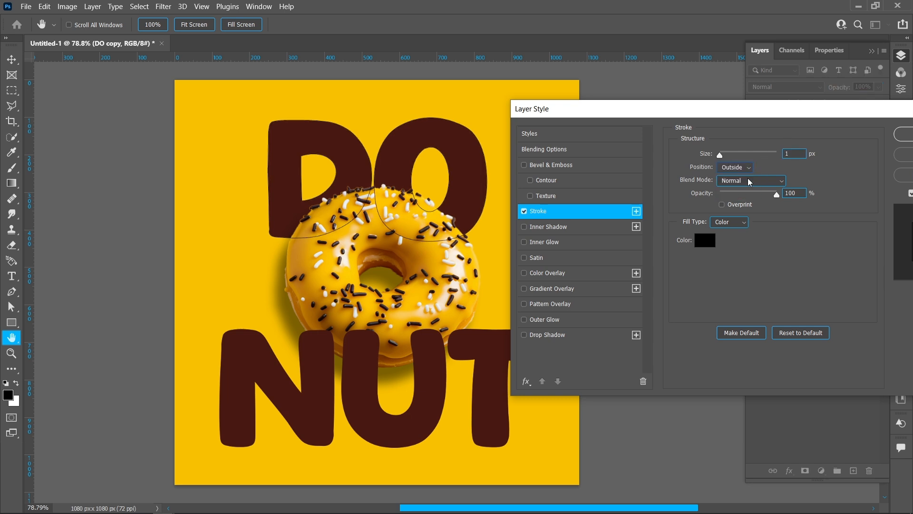
Set the DO copy's stroke to 8 px in background yellow f9c100 and apply the layer style.
double_click(800, 154)
type("5")
key("Up")
key("Up")
key("Up")
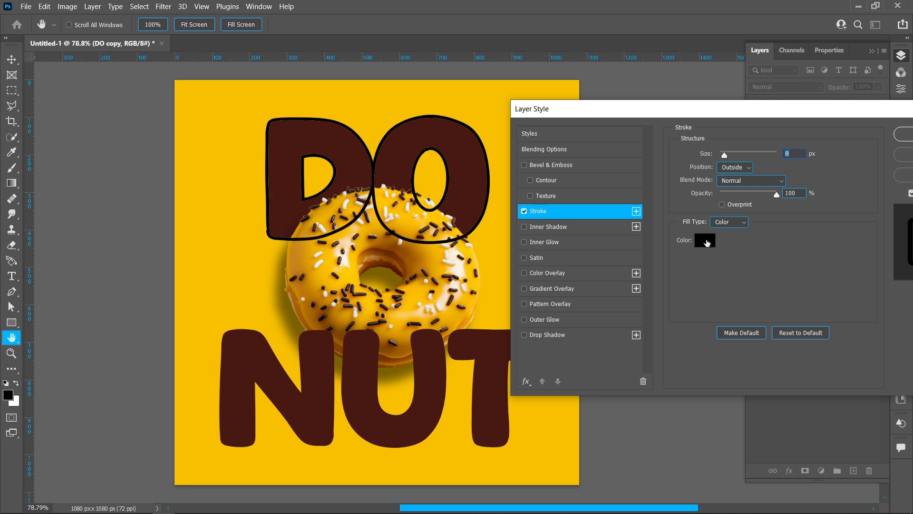
left_click(704, 241)
left_click(494, 230)
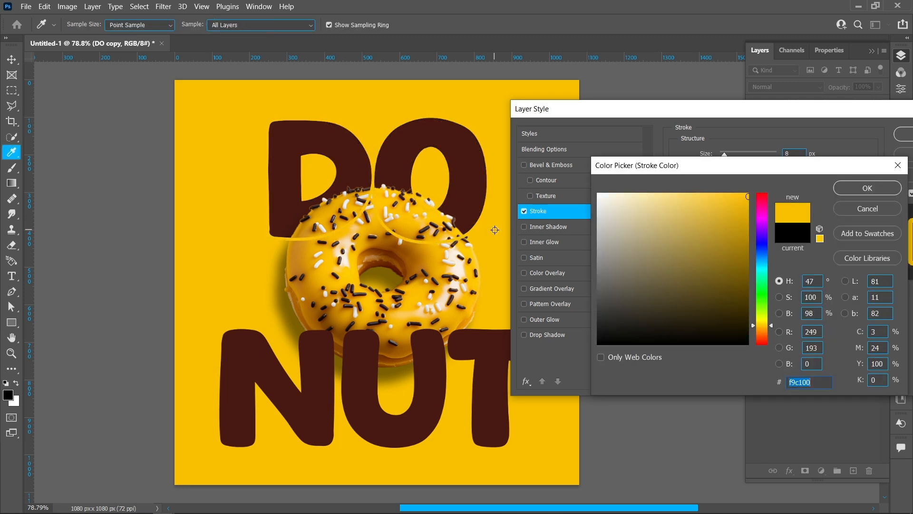
left_click(865, 189)
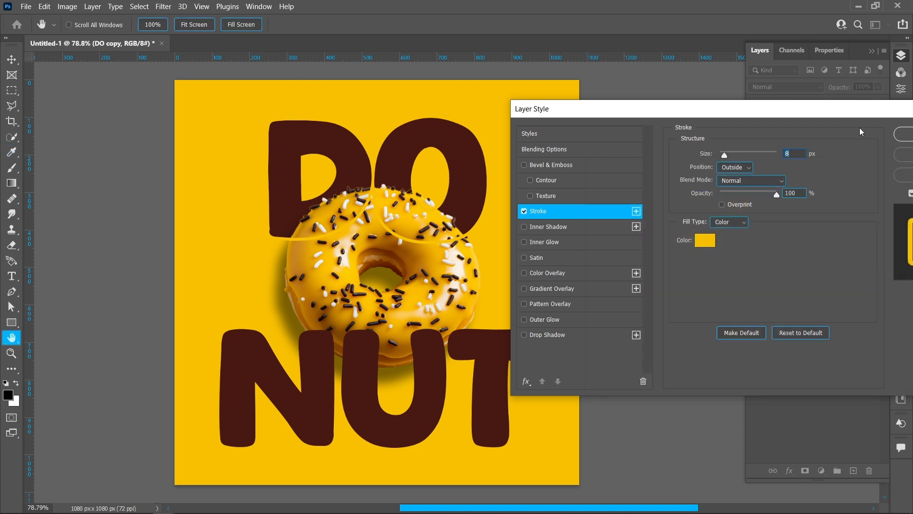
left_click_drag(859, 114, 746, 98)
left_click(811, 121)
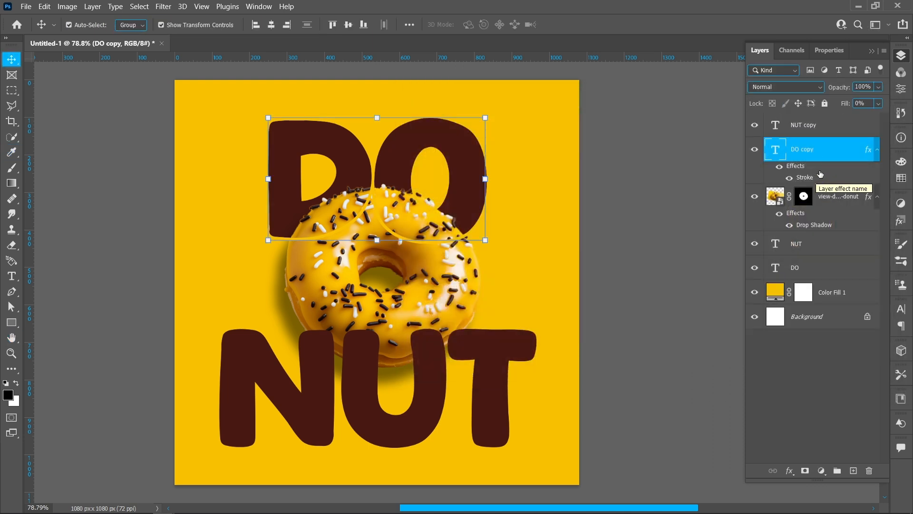
Copy the DO copy's stroke effect onto the NUT copy layer and set that layer's fill to 0%.
left_click_drag(820, 169, 819, 121)
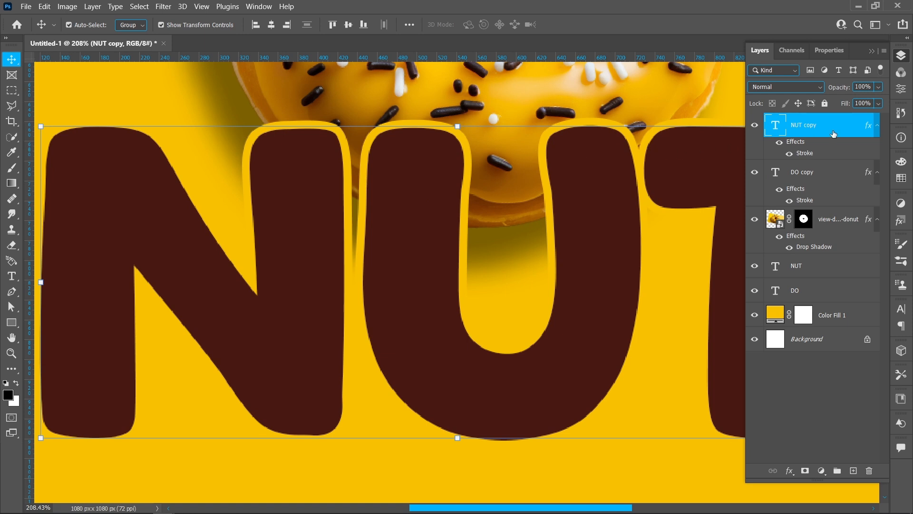
left_click_drag(844, 104, 735, 109)
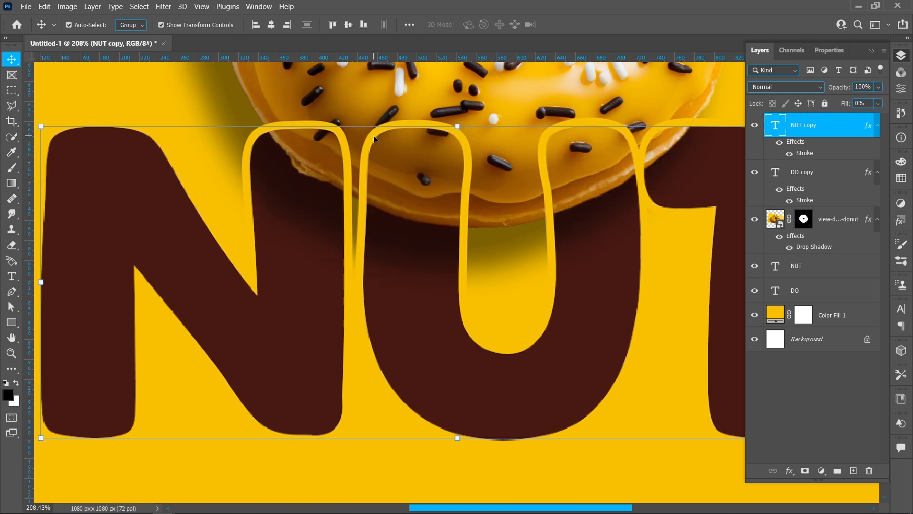
key("ctrl+0")
scroll(379, 267, "down", 3)
left_click_drag(380, 158, 365, 283)
scroll(370, 263, "down", 1)
left_click(645, 253)
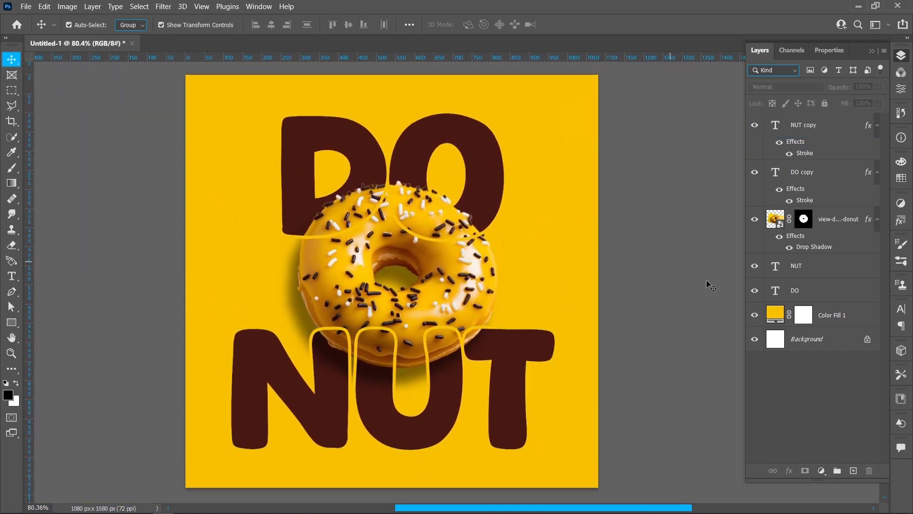
Rename the yellow color fill layer as Background and duplicate it.
double_click(828, 315)
type("Ba")
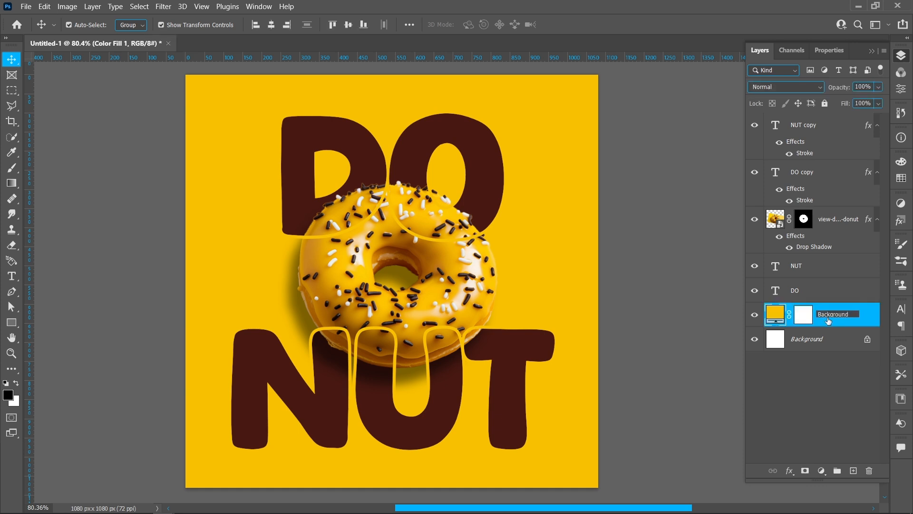
type("ckground")
key("Return")
left_click_drag(828, 321, 853, 471)
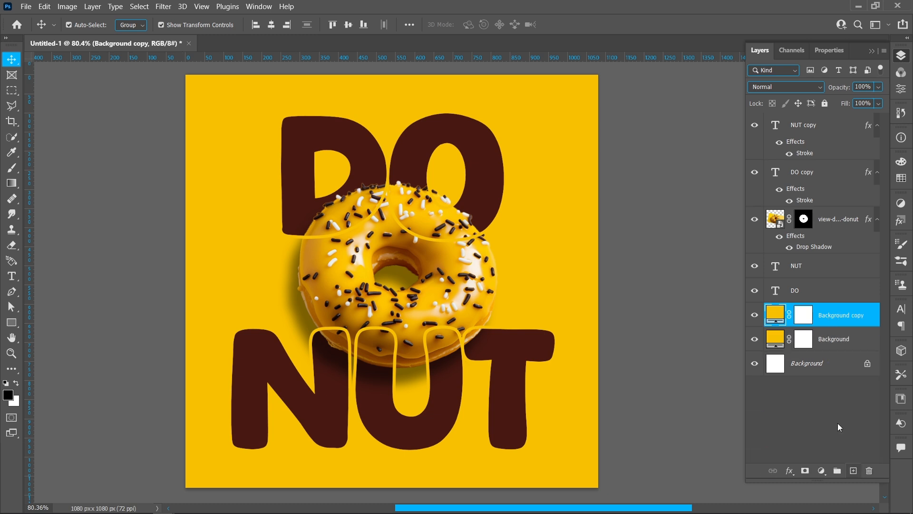
Change the duplicated background fill to the orange ec9b00.
double_click(778, 313)
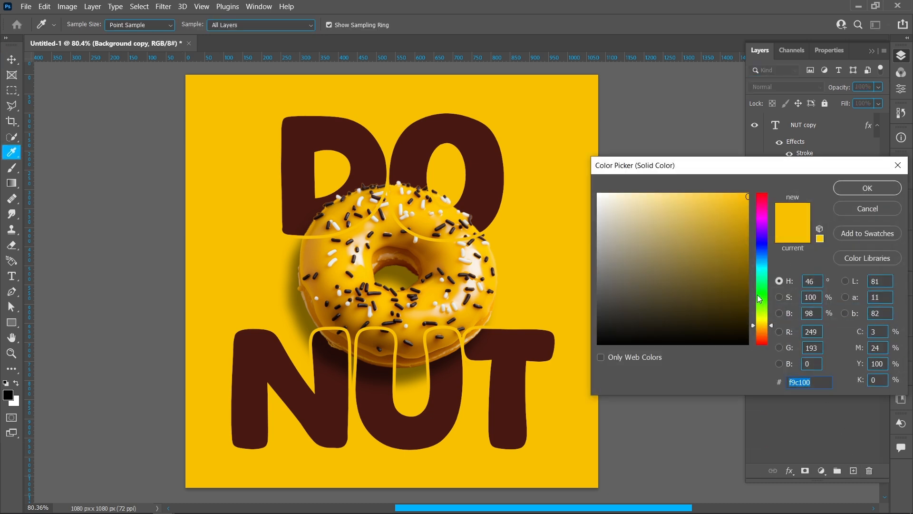
left_click(748, 213)
left_click(764, 332)
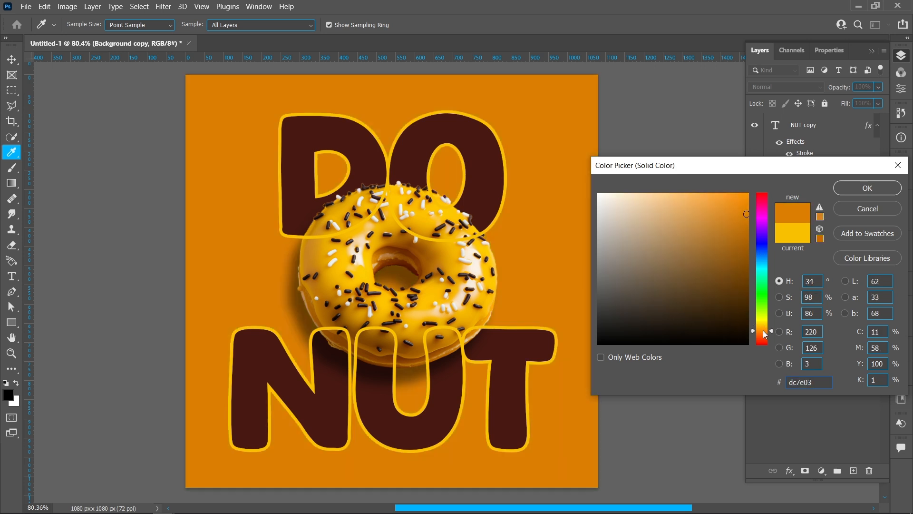
left_click(764, 328)
left_click(750, 204)
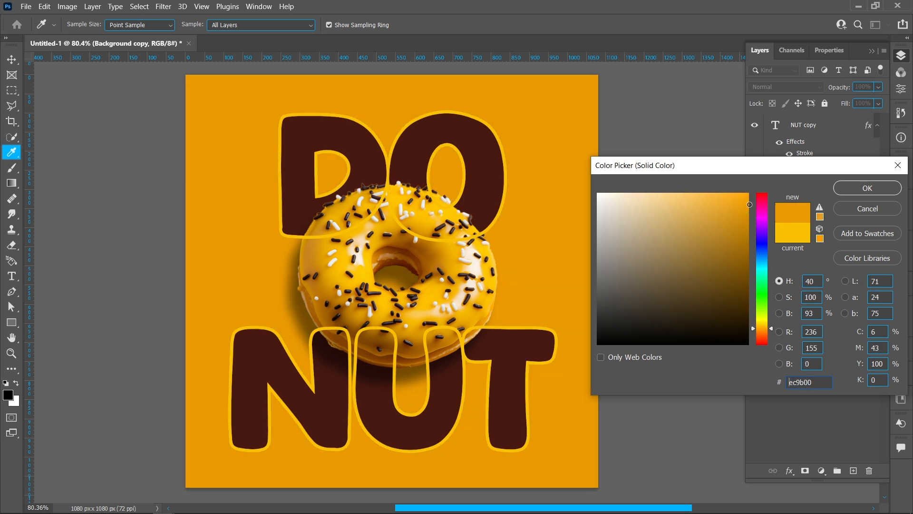
left_click(866, 190)
Paint a single black dab at the donut's center on the orange fill's mask with a 1600 px brush at 0% hardness.
left_click(804, 322)
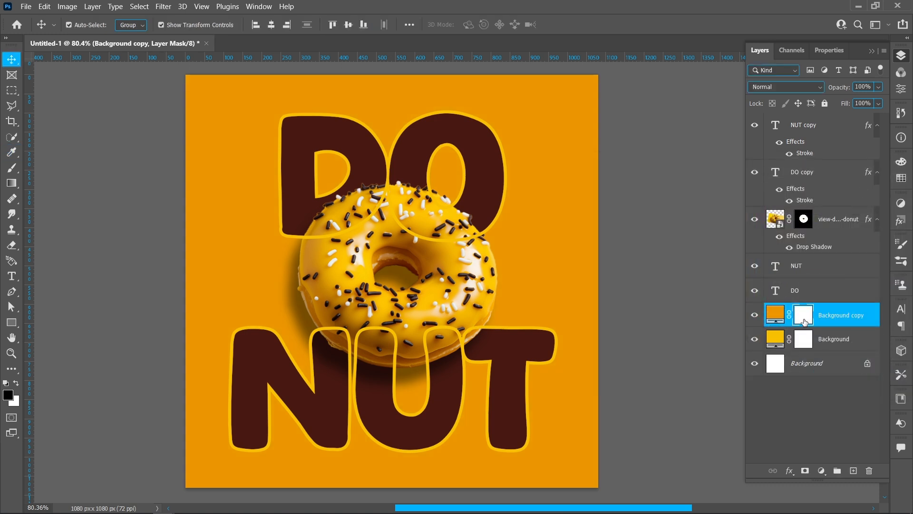
left_click(12, 167)
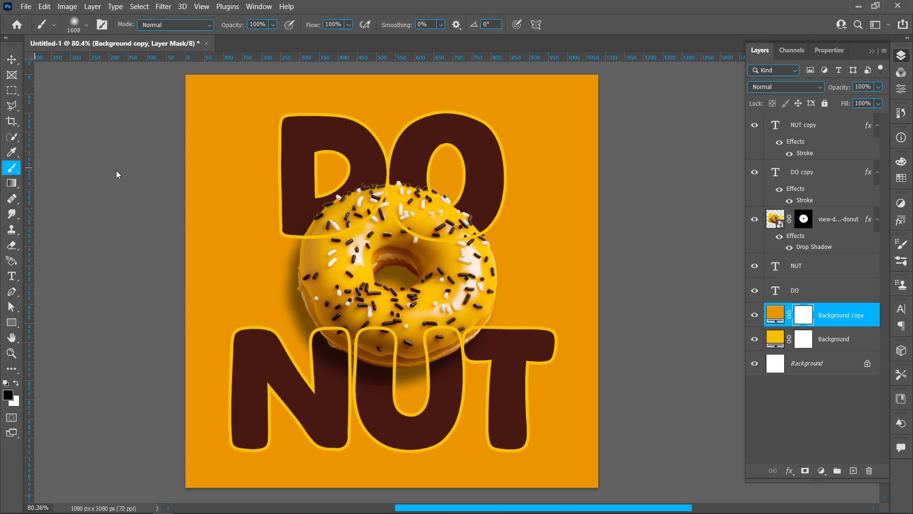
right_click(386, 266)
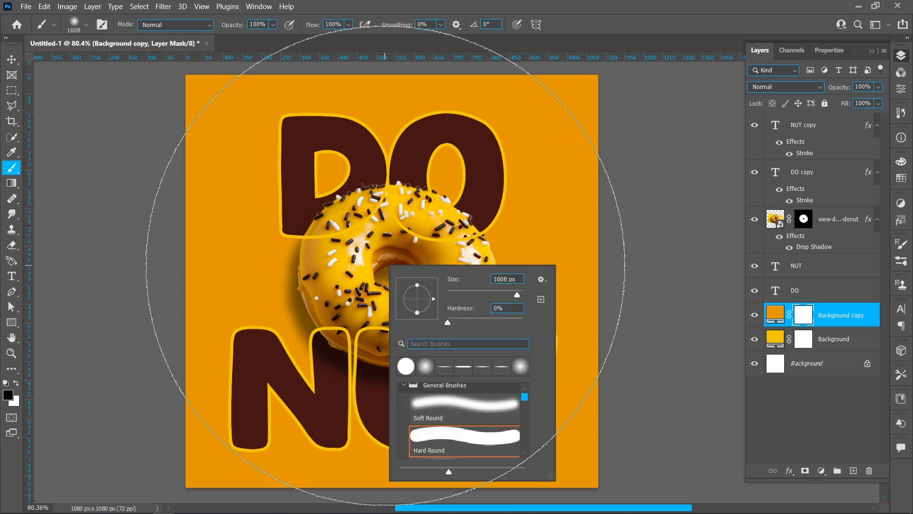
left_click(509, 280)
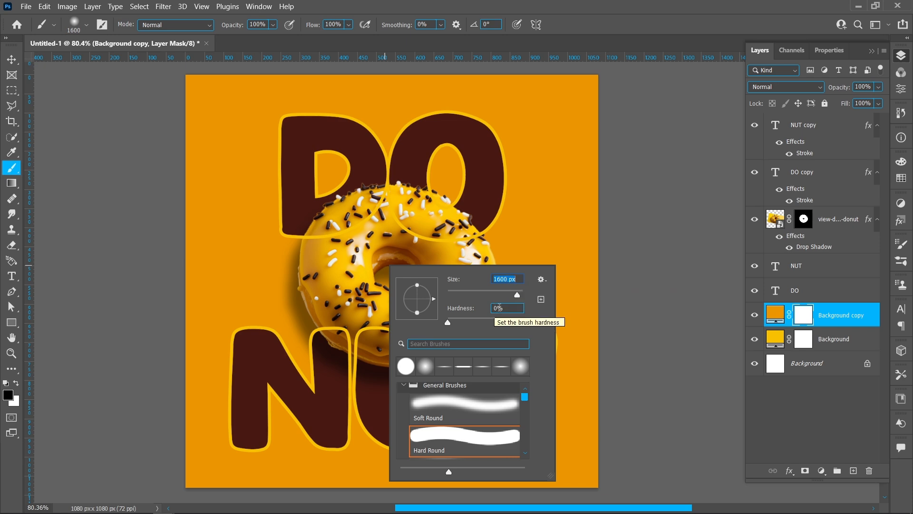
key("Return")
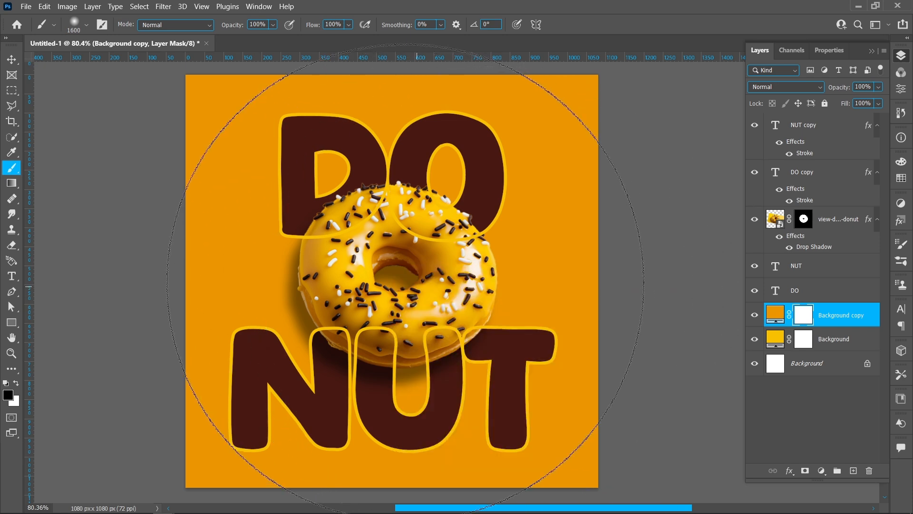
left_click(393, 282)
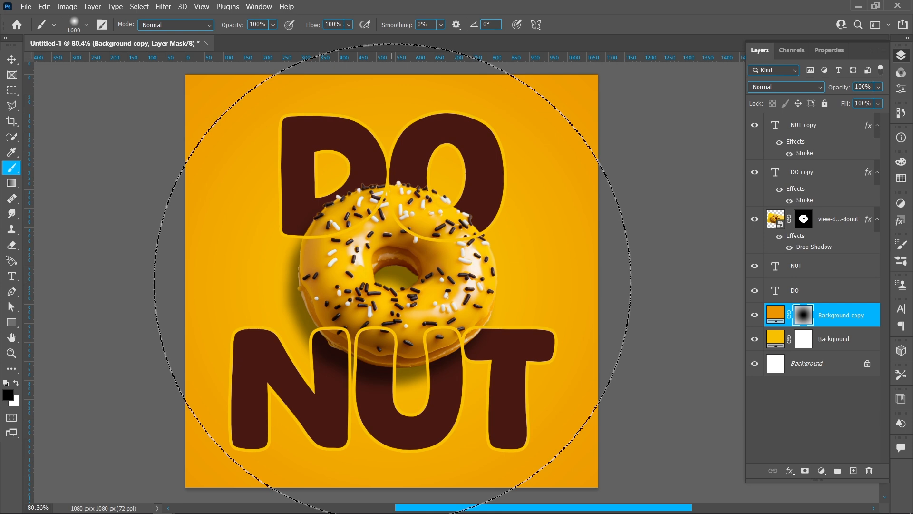
Paint a second black dab at the donut's center on the orange fill's mask and compare the background with that layer hidden and shown.
left_click(393, 282)
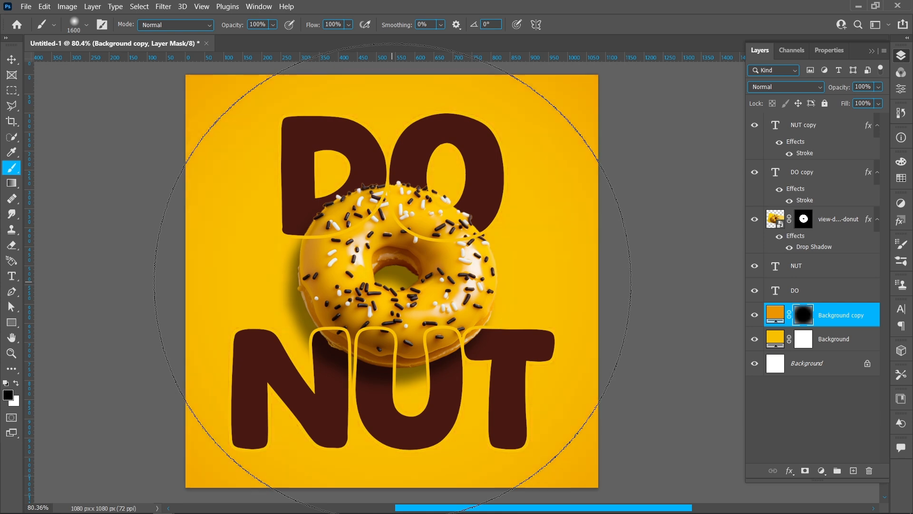
left_click(11, 58)
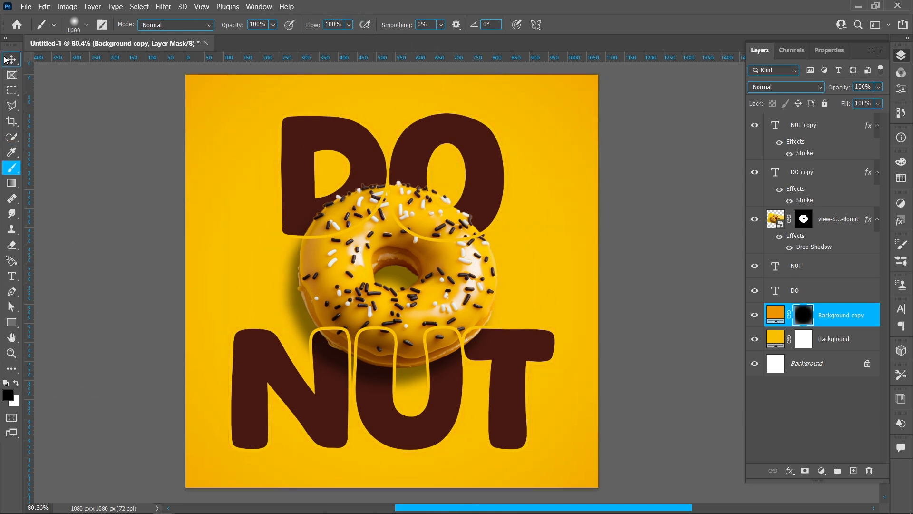
left_click(754, 316)
left_click(754, 315)
left_click(755, 315)
left_click(754, 315)
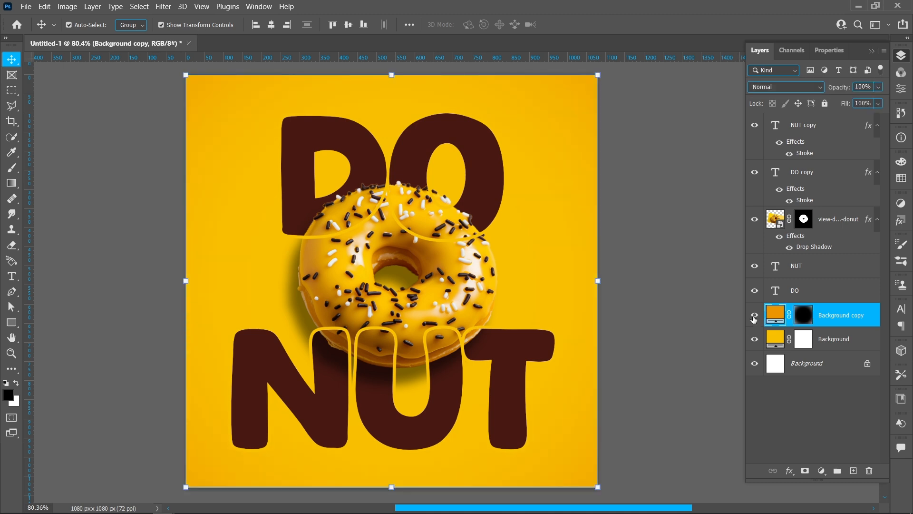
left_click(688, 289)
Place the logo image as an embedded object in the poster's upper-right corner.
left_click(26, 7)
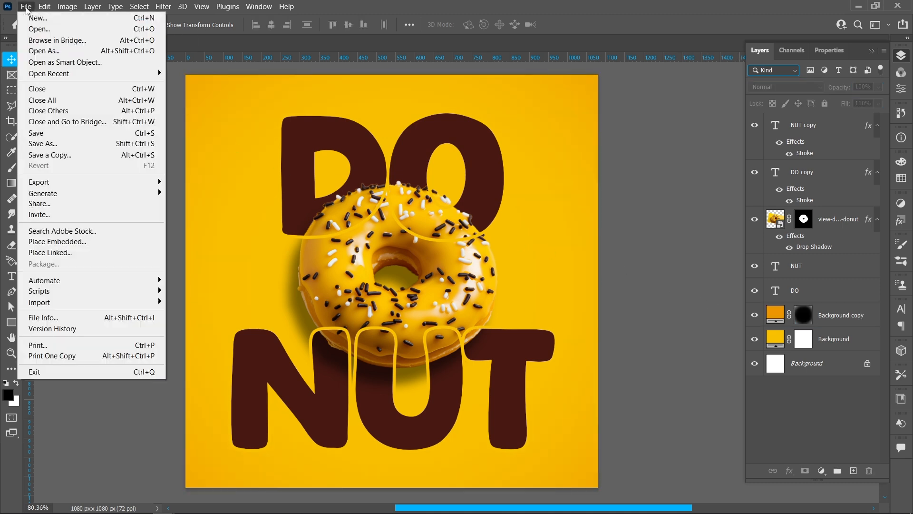
left_click(57, 241)
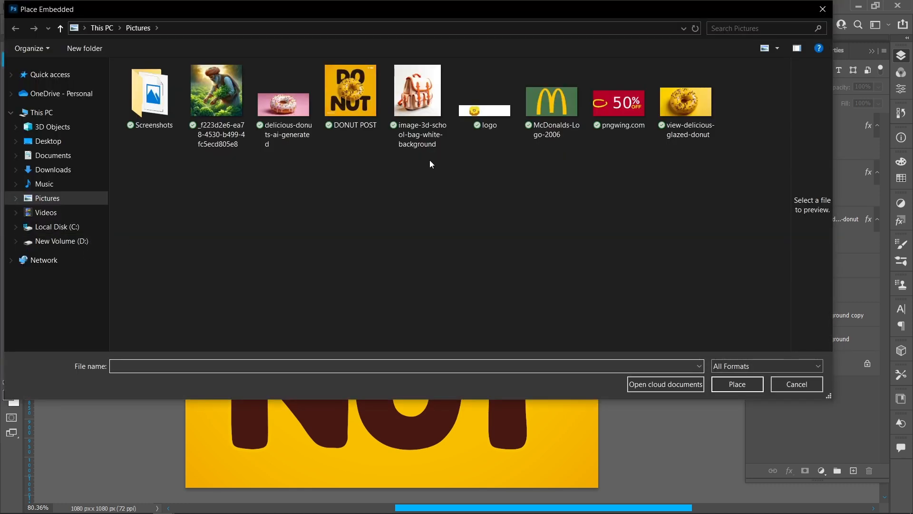
left_click(484, 111)
left_click(718, 384)
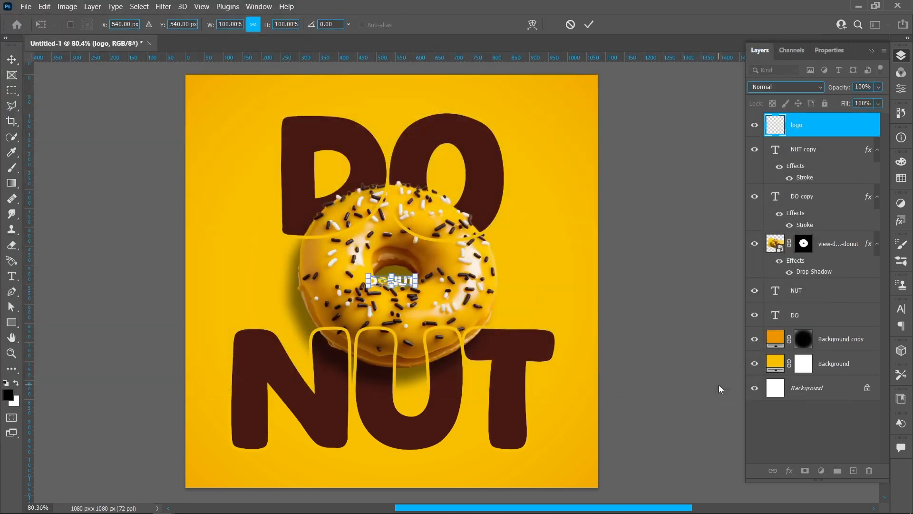
left_click_drag(406, 284, 566, 102)
left_click(590, 25)
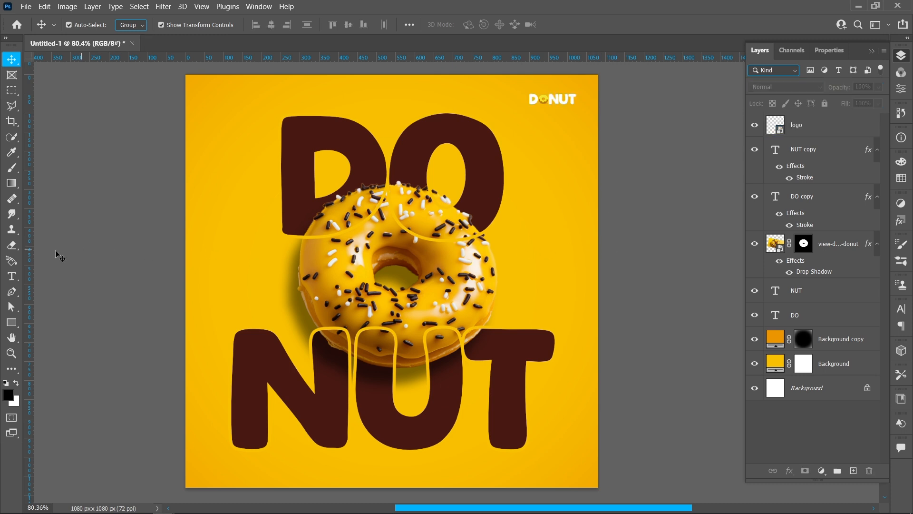
Start a text layer near the poster's lower-left corner in Arial Regular at 30 pt.
left_click(11, 276)
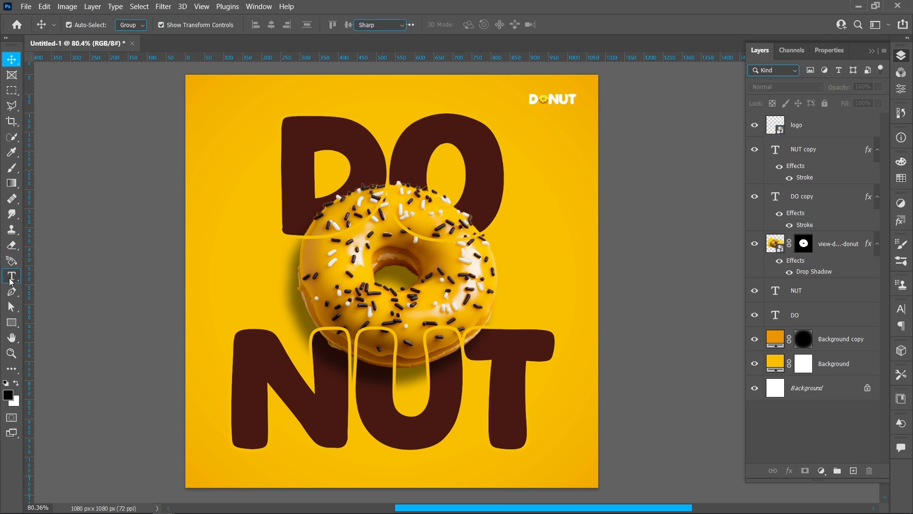
left_click(219, 474)
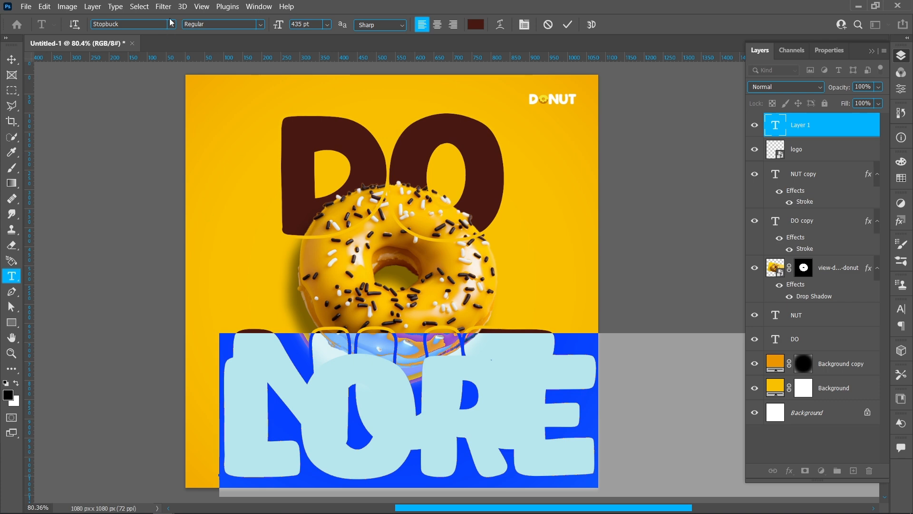
left_click(171, 24)
left_click(174, 78)
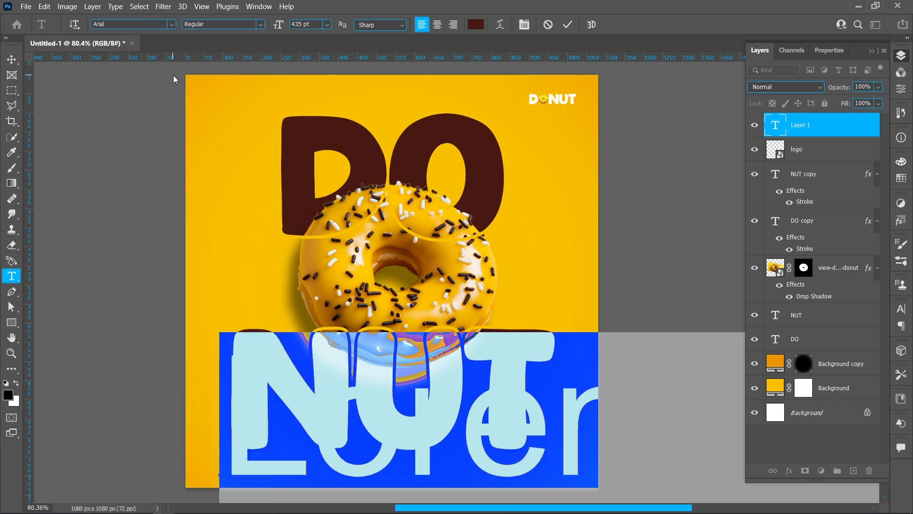
double_click(300, 24)
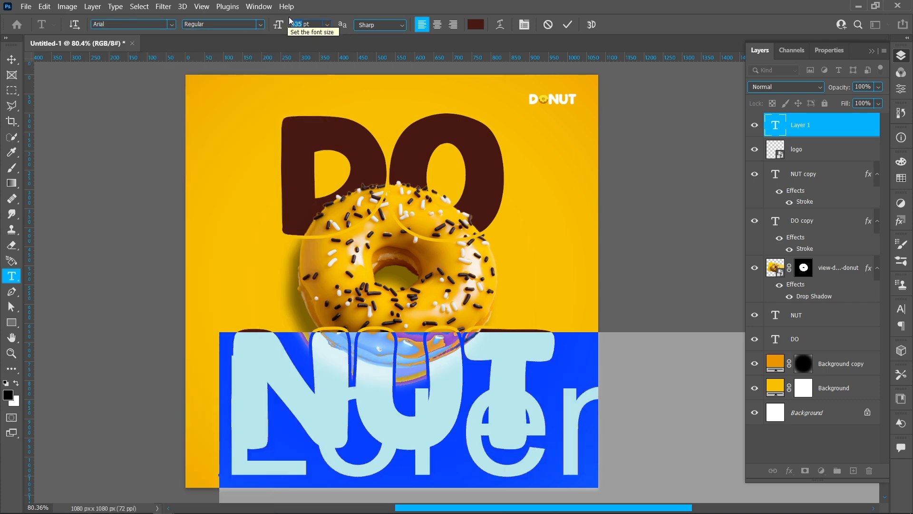
type("30")
key("Return")
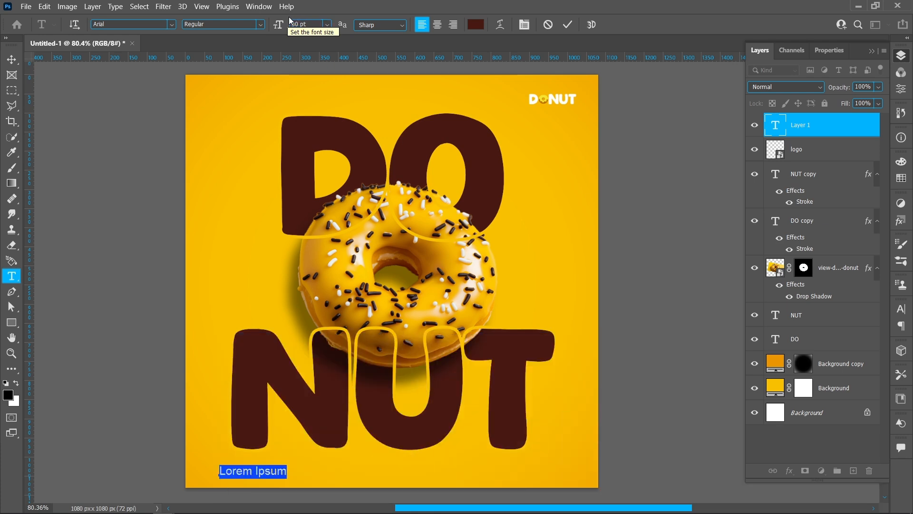
Set the new text's color to white ffffff and enter "#doughnuts" as its content.
left_click(478, 26)
type("ffffff")
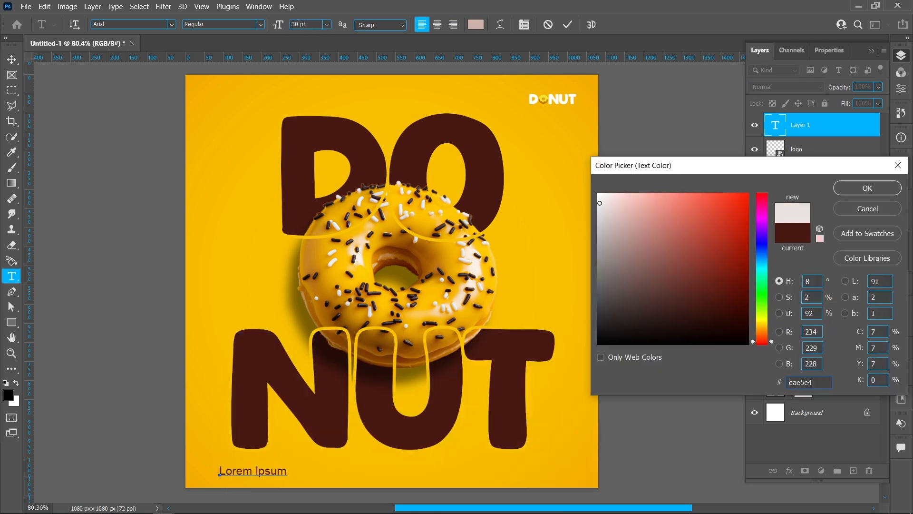
left_click(880, 192)
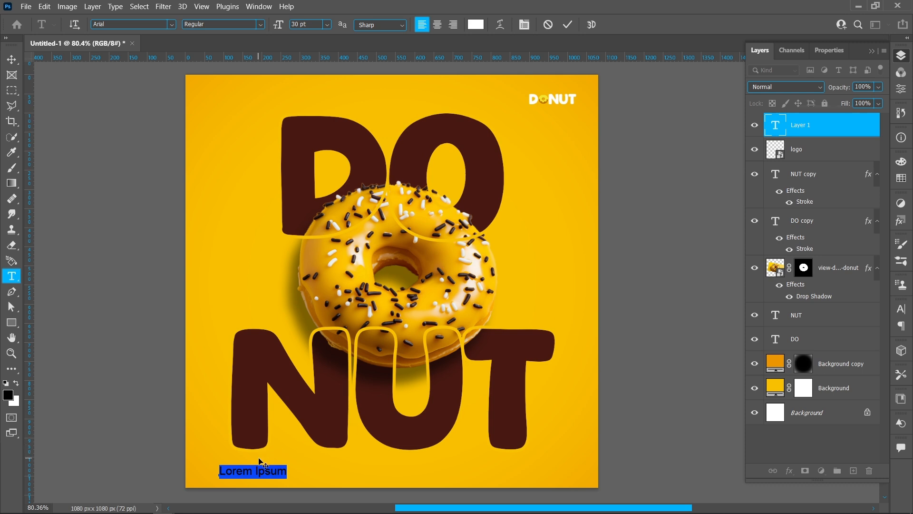
type("#doughnuts")
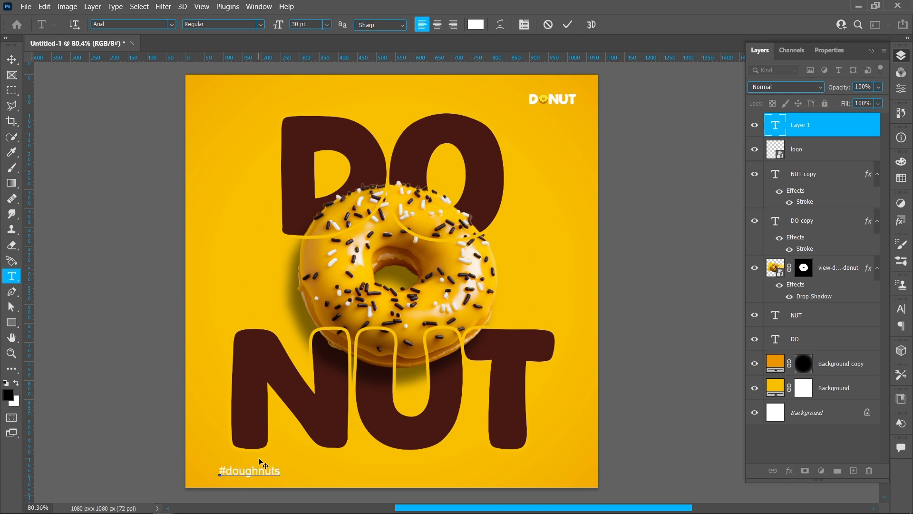
left_click(12, 59)
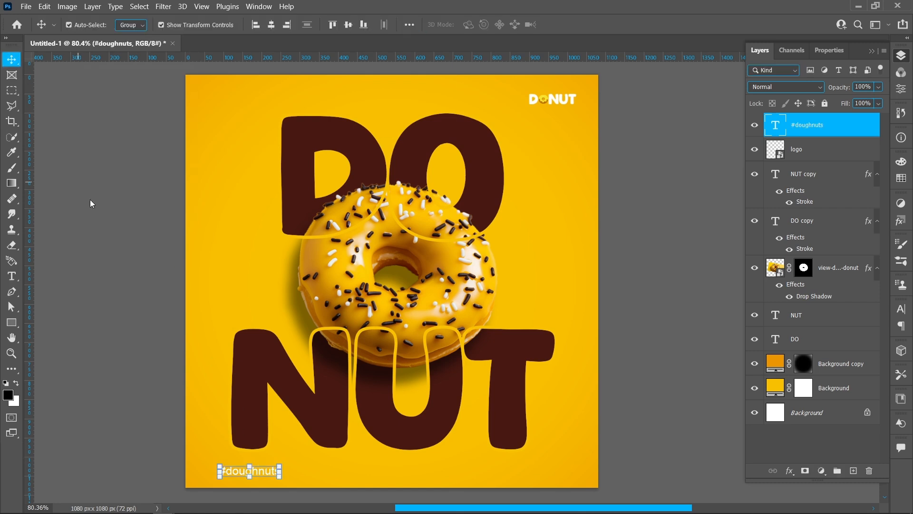
left_click(114, 261)
Move the hashtag slightly up and left, and draw a black rectangle about 233 × 62 px in the poster's lower-left corner.
left_click(242, 472)
mouse_move(245, 475)
left_mouse_down()
mouse_move(233, 458)
mouse_move(235, 467)
left_mouse_up()
left_click(11, 322)
left_click(53, 322)
left_click_drag(185, 464, 272, 486)
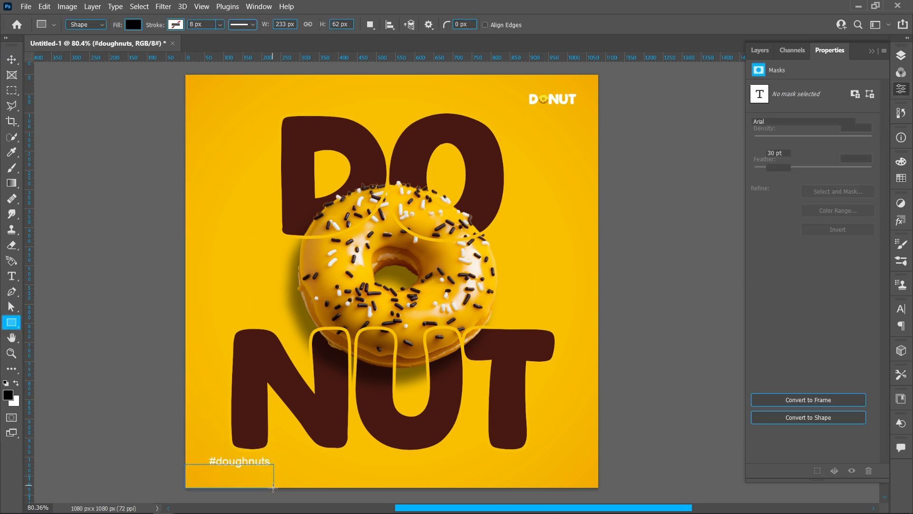
left_click(11, 59)
left_click(364, 25)
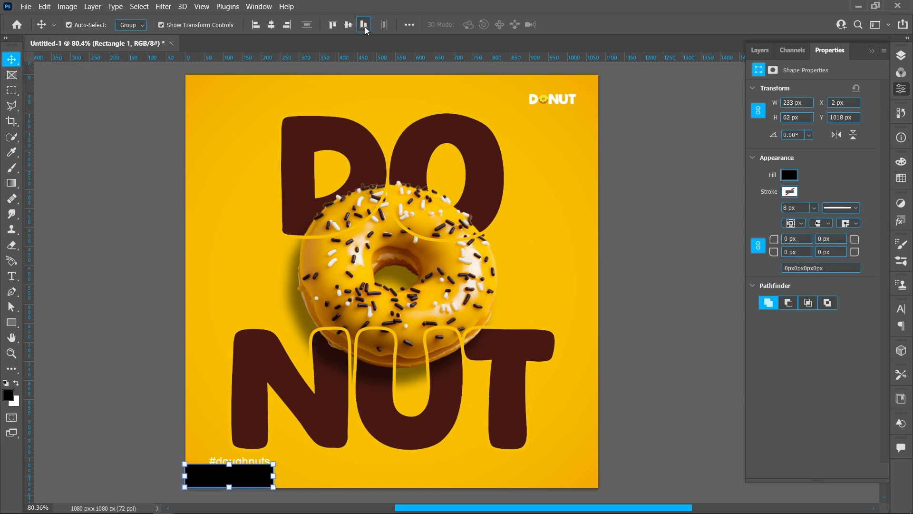
Resize the black rectangle to about 188 × 50 px as a spacer above the logo and move it below the hashtag.
left_click_drag(253, 481, 551, 93)
left_click(335, 24)
left_click(293, 26)
left_click_drag(552, 98, 248, 426)
left_click(588, 24)
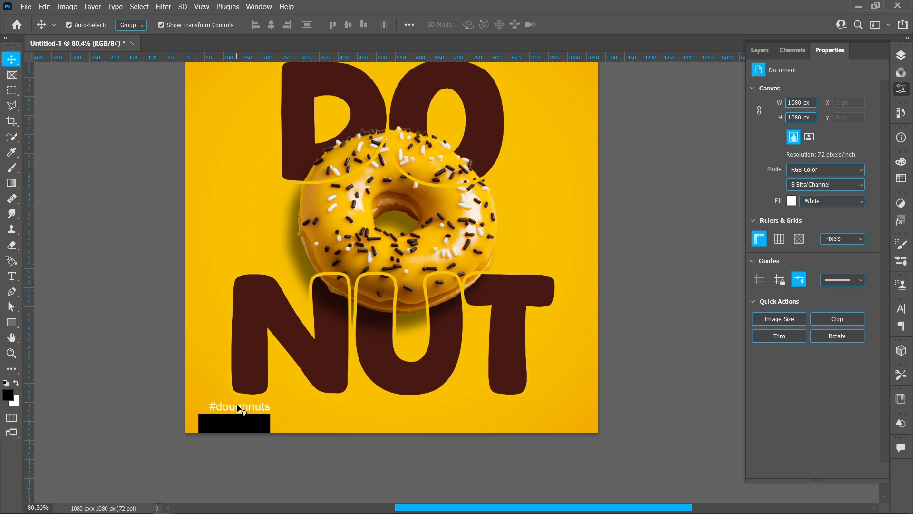
Nudge the #doughnuts text vertically so it rests on the top edge of the black rectangle.
left_click(242, 408)
key("Up")
key("Up")
key("Up")
Move the black rectangle near the logo, rotate it -90°, and place it against the poster's right edge.
left_click_drag(245, 414, 576, 103)
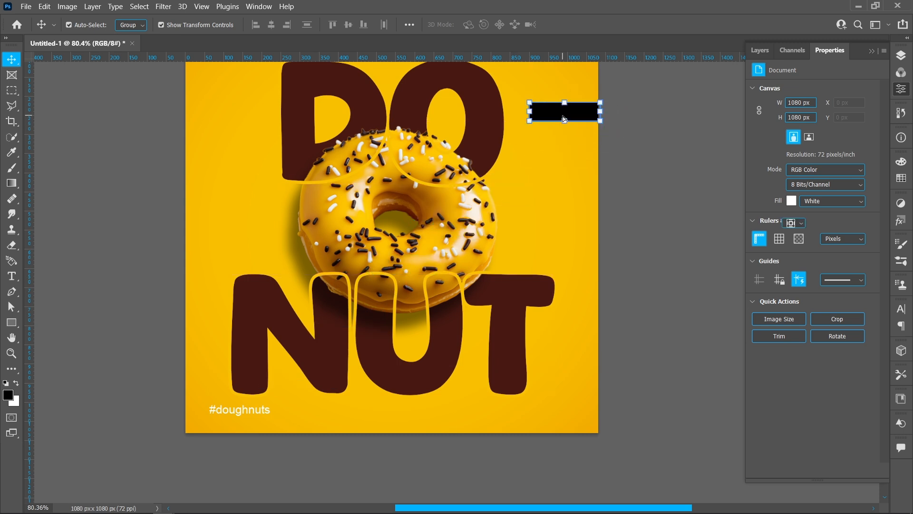
scroll(387, 166, "up", 2)
left_click_drag(386, 217, 386, 220)
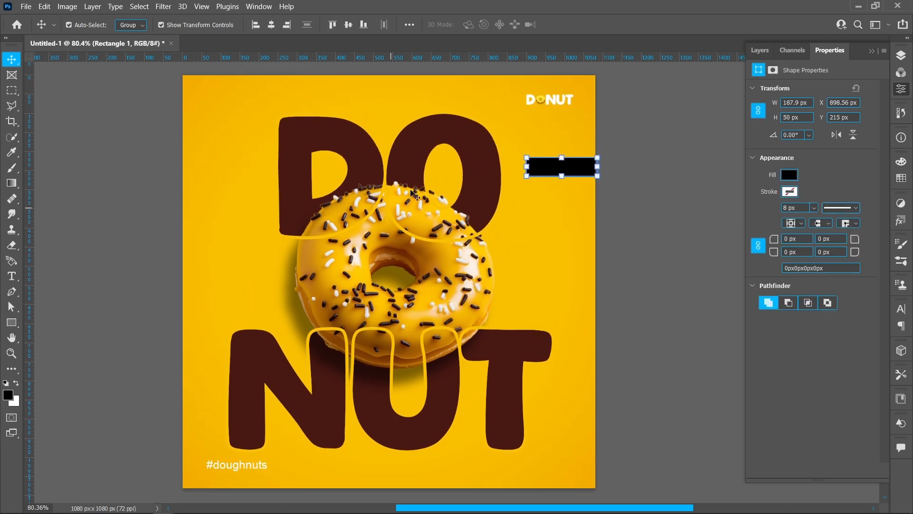
left_click_drag(602, 144, 570, 87)
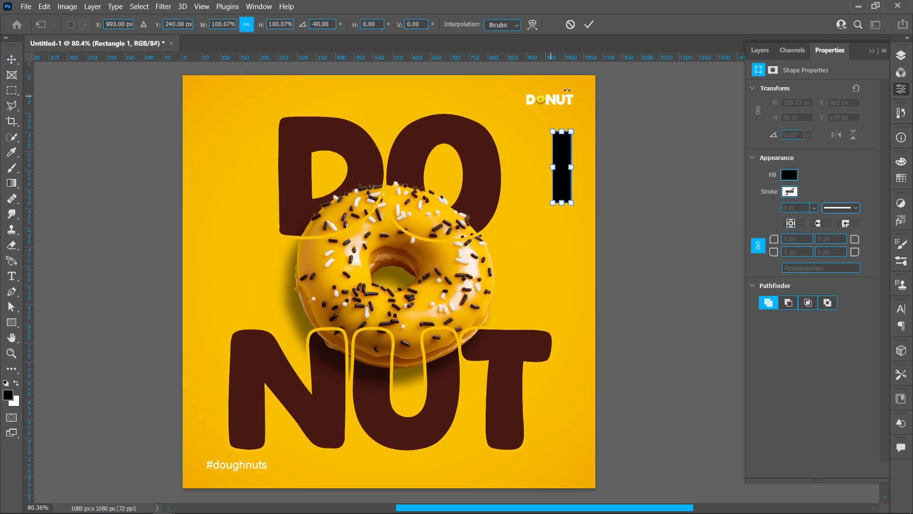
left_click(589, 23)
left_click_drag(568, 180, 592, 128)
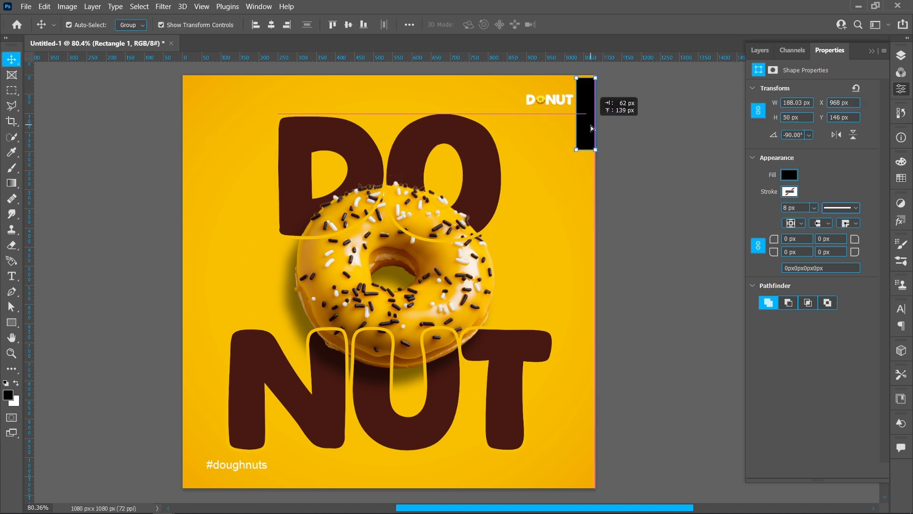
Nudge the logo horizontally until its right end meets the upright black rectangle.
left_click(561, 105)
key("shift+Right")
key("Left")
key("Left")
key("Left")
key("Left")
key("Left")
key("Left")
key("Left")
key("Left")
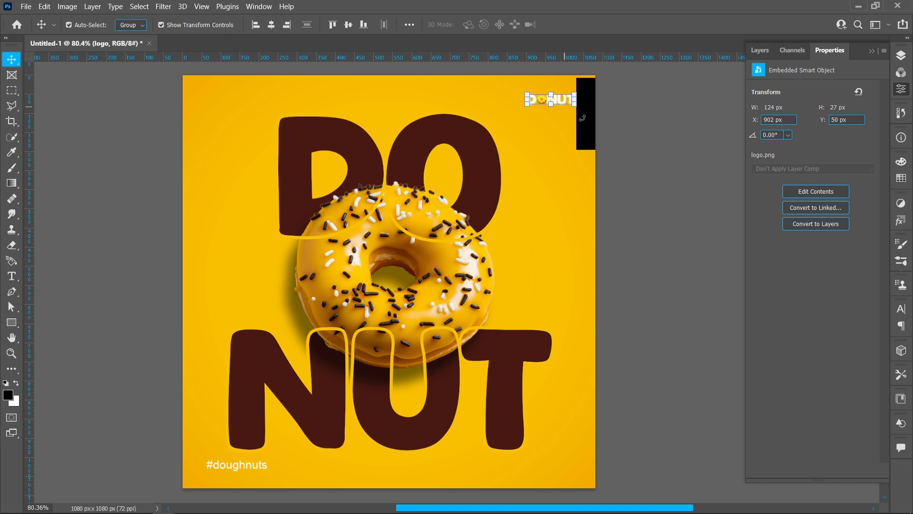
key("Right")
left_click(636, 178)
Align the upright rectangle to the poster's lower-left corner and shift the #doughnuts text left against its inner edge.
left_click(585, 115)
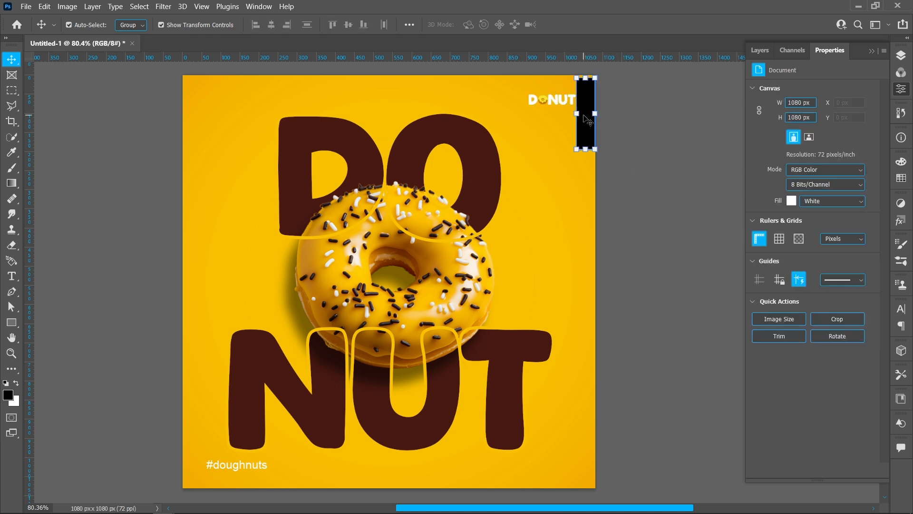
left_click(256, 24)
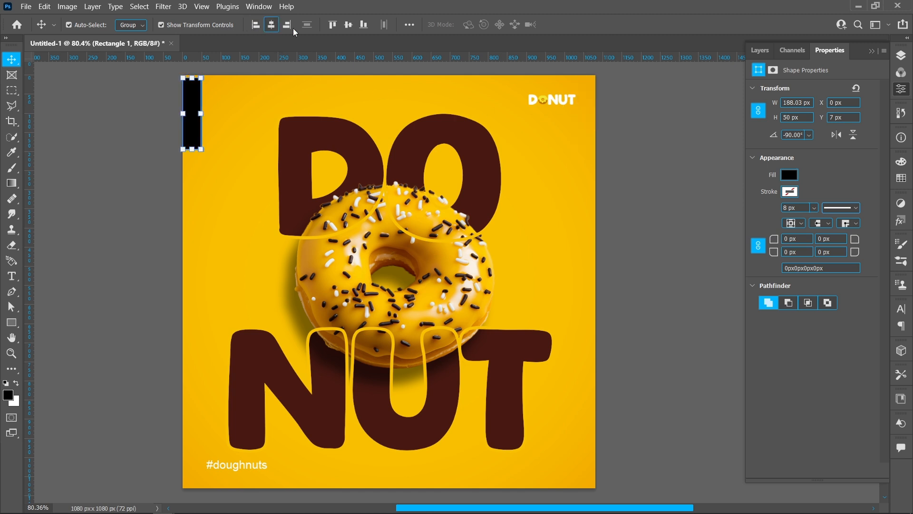
left_click(364, 25)
left_click(248, 470)
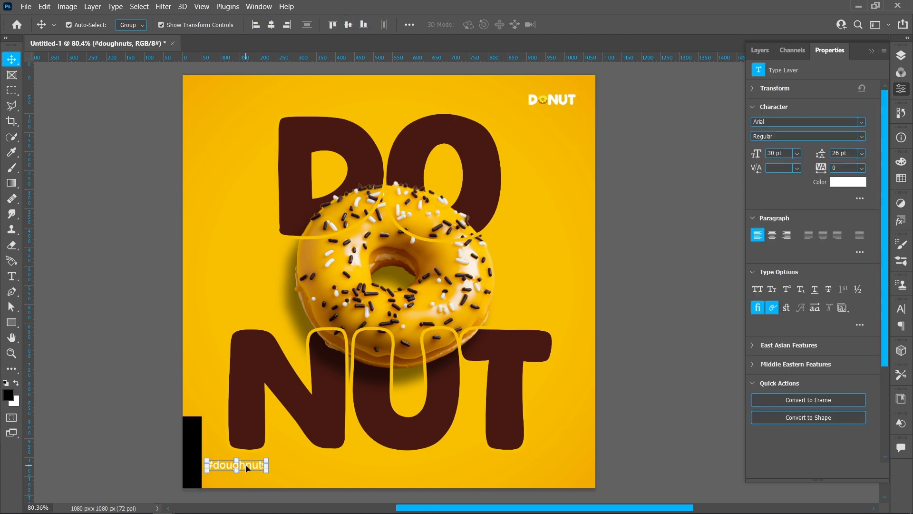
left_click(154, 438)
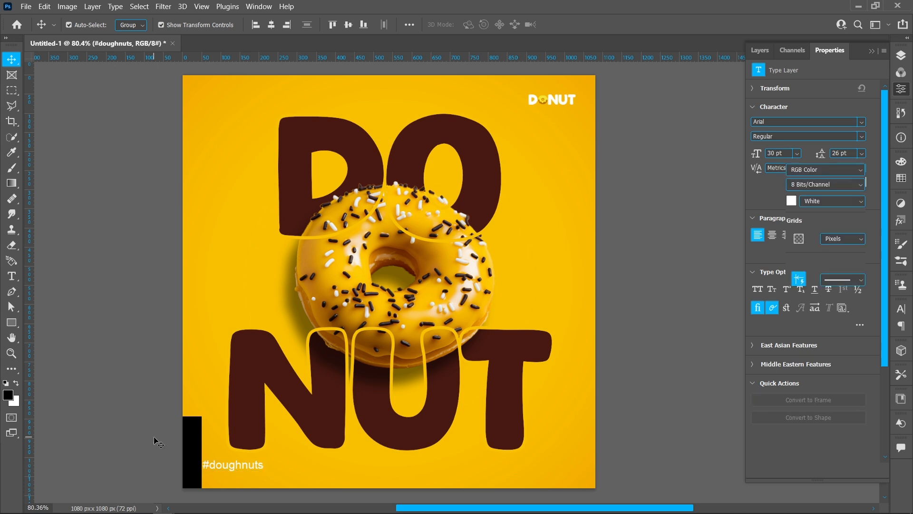
left_click(233, 463)
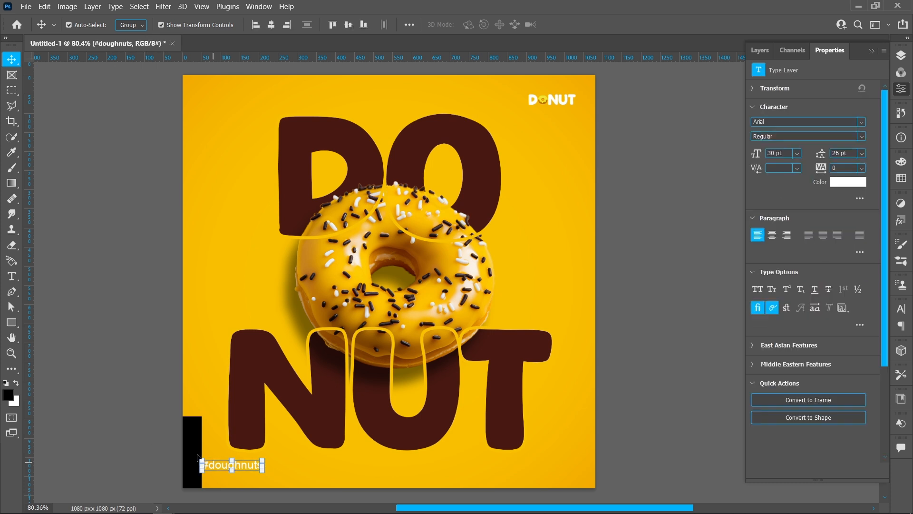
left_click(148, 426)
Delete the black spacer rectangle from the poster's lower-left corner.
left_click(196, 447)
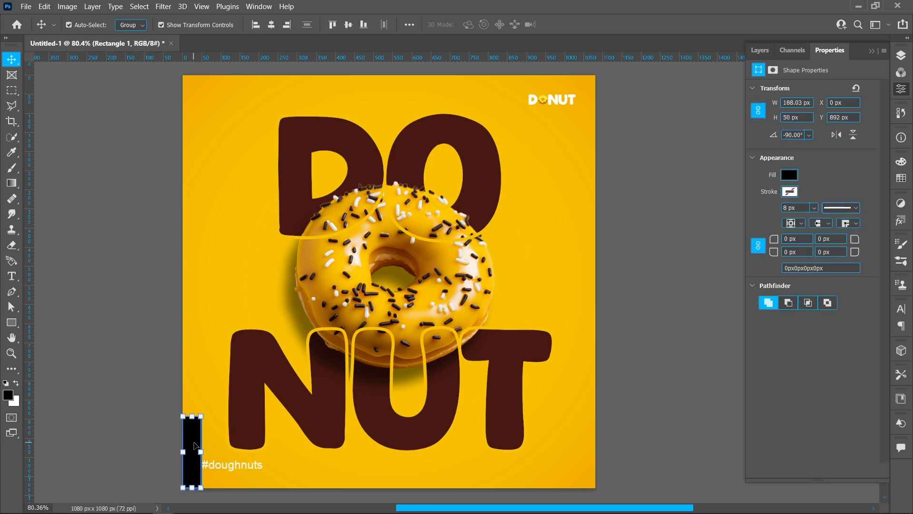
key("Delete")
left_click(153, 296)
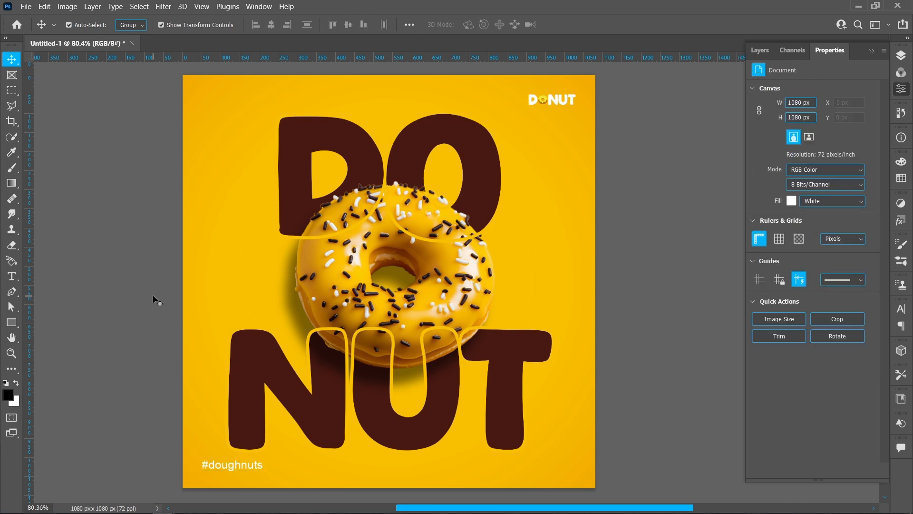